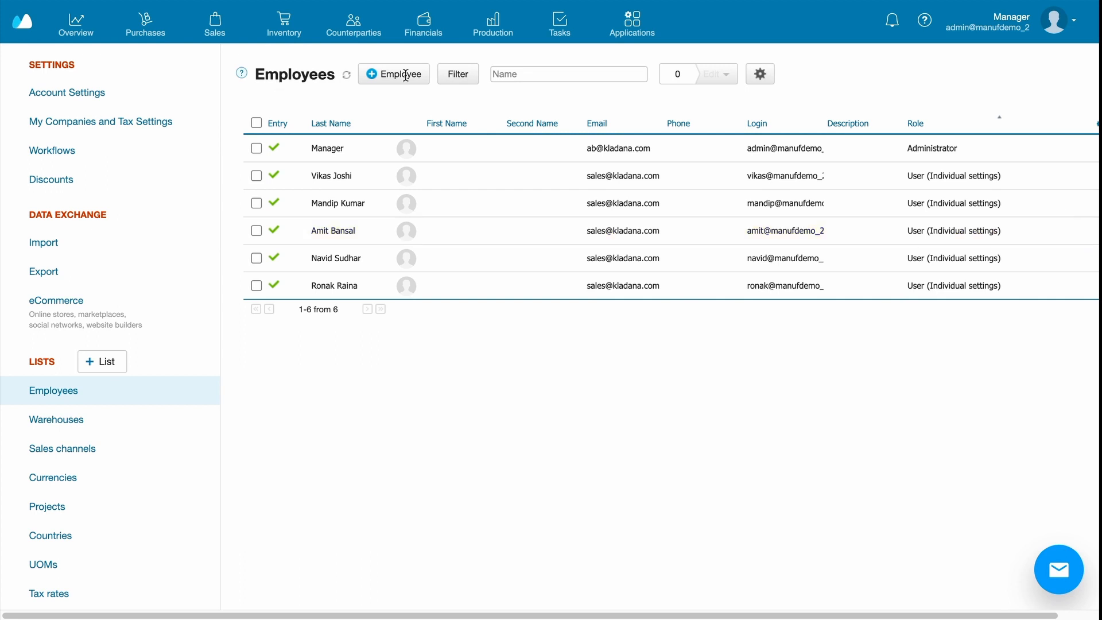
Step: Open the T-shirt decorated (black) bill of materials and review its raw materials and operations costs
{"action": "left_click", "coordinate": [493, 27]}
{"action": "left_click", "coordinate": [435, 175]}
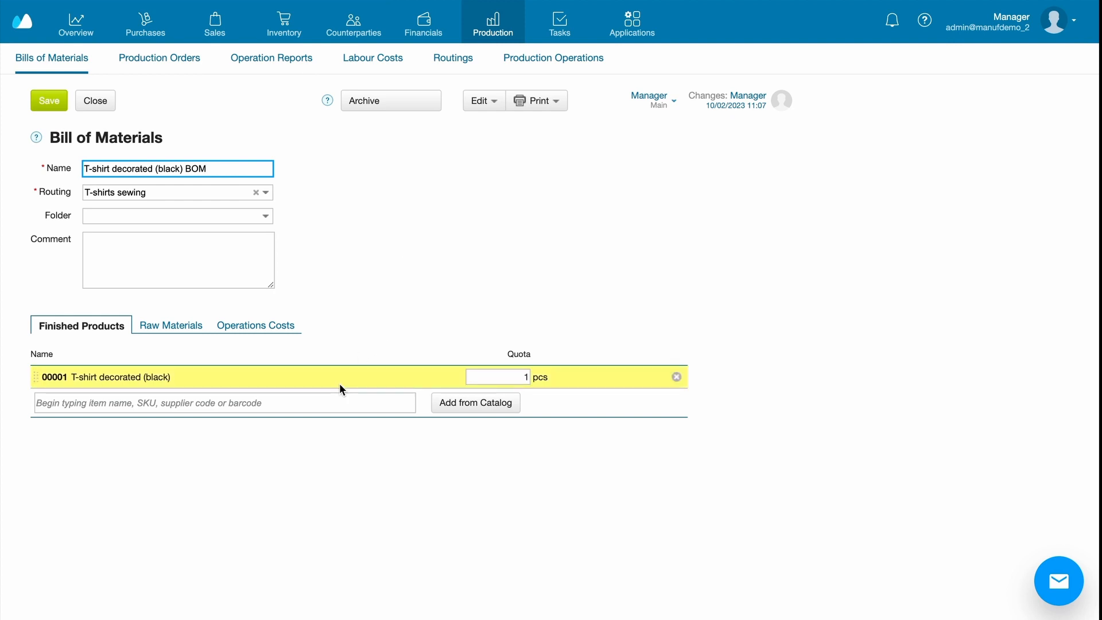
{"action": "left_click", "coordinate": [192, 328]}
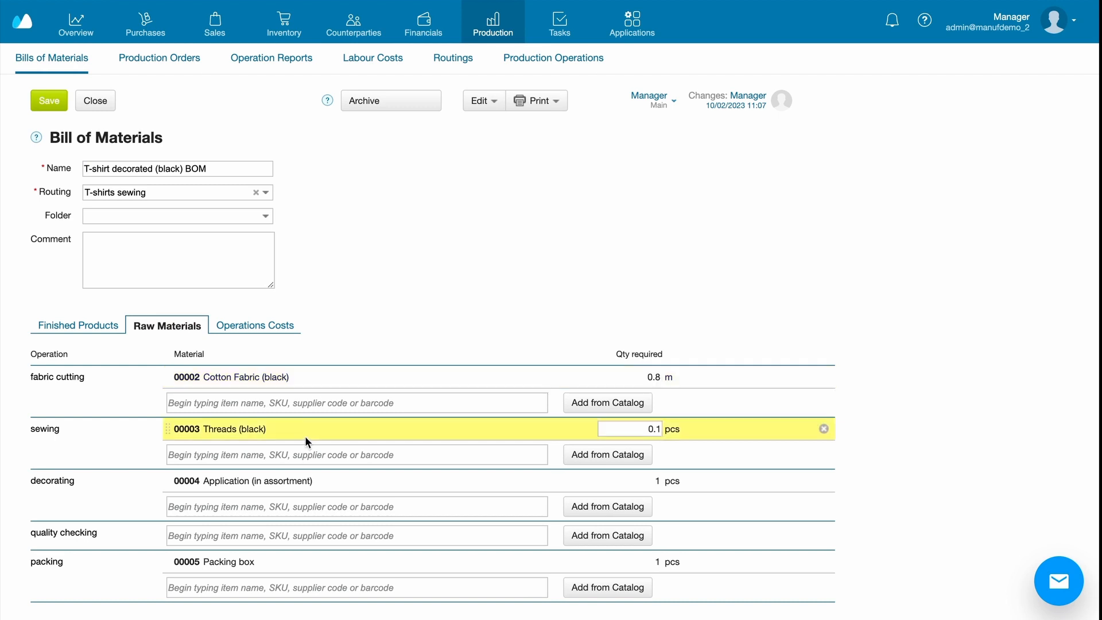
{"action": "left_click", "coordinate": [283, 330]}
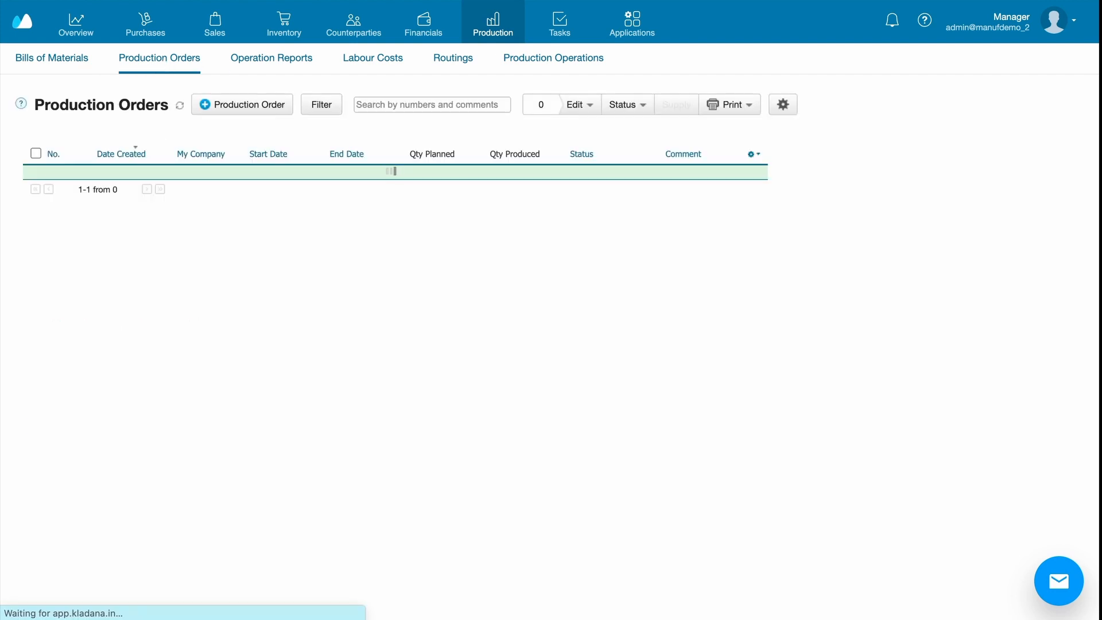
Step: Open the production order for the black decorated T-shirts and review its volume ratio and raw materials
{"action": "left_click", "coordinate": [477, 178]}
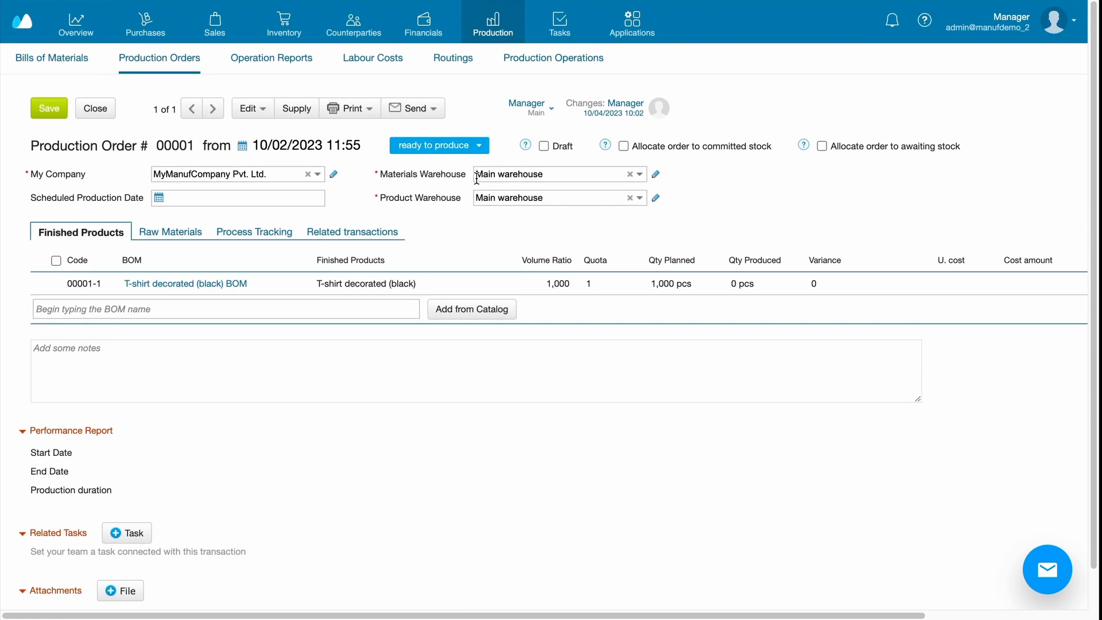
{"action": "left_click", "coordinate": [545, 281]}
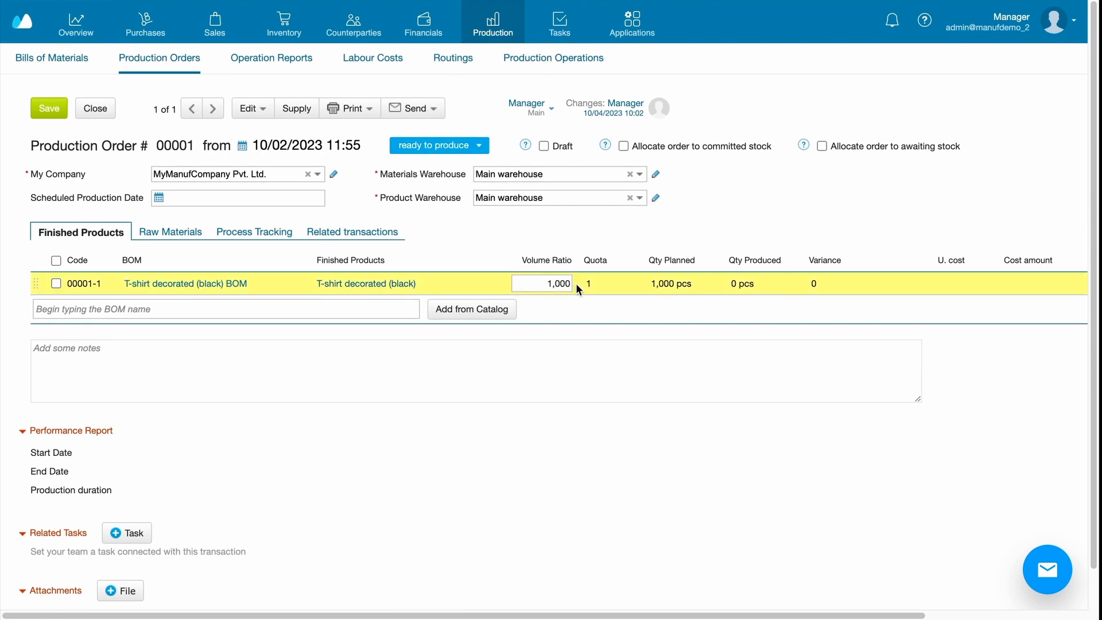
{"action": "left_click", "coordinate": [187, 232]}
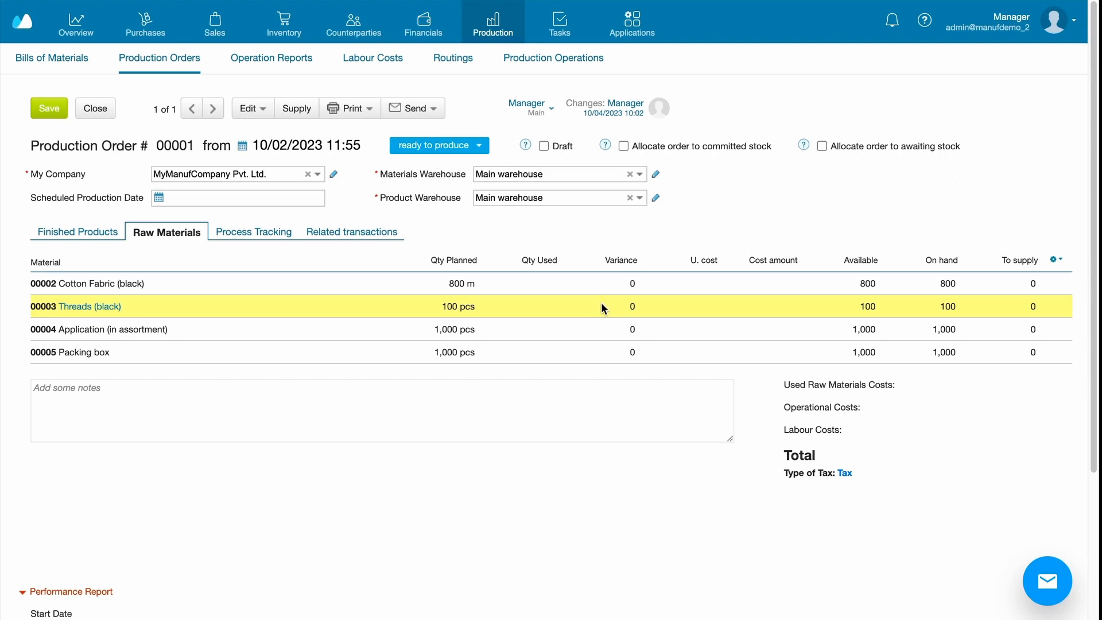
Step: Start production of the order from its process tracking and set its status to in production
{"action": "left_click", "coordinate": [276, 232]}
{"action": "left_click", "coordinate": [91, 274]}
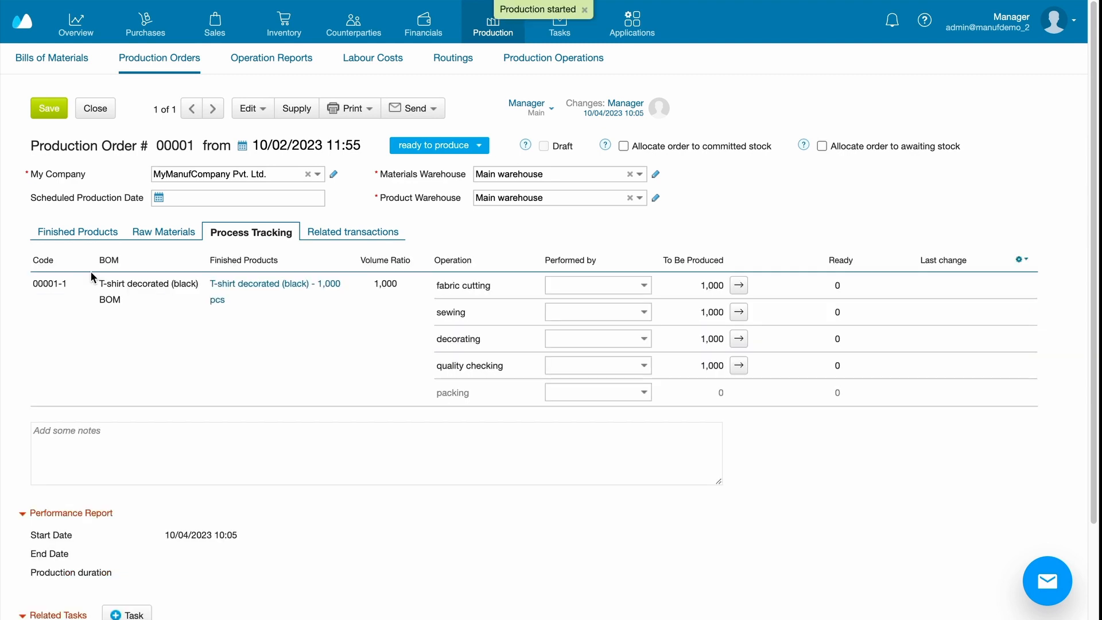
{"action": "left_click", "coordinate": [442, 149]}
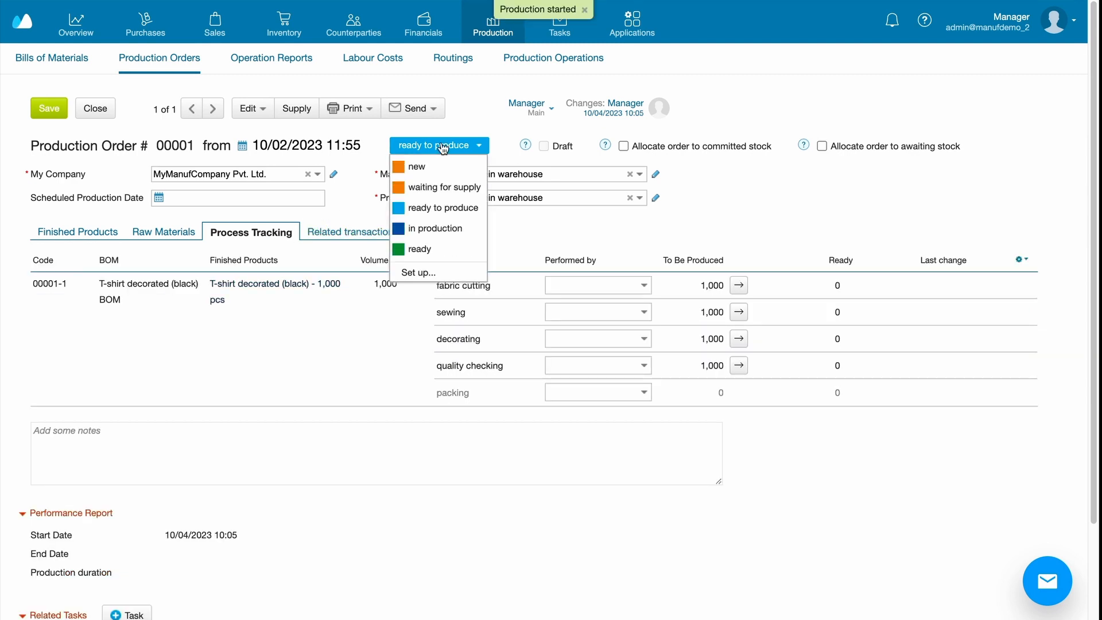
{"action": "left_click", "coordinate": [438, 230]}
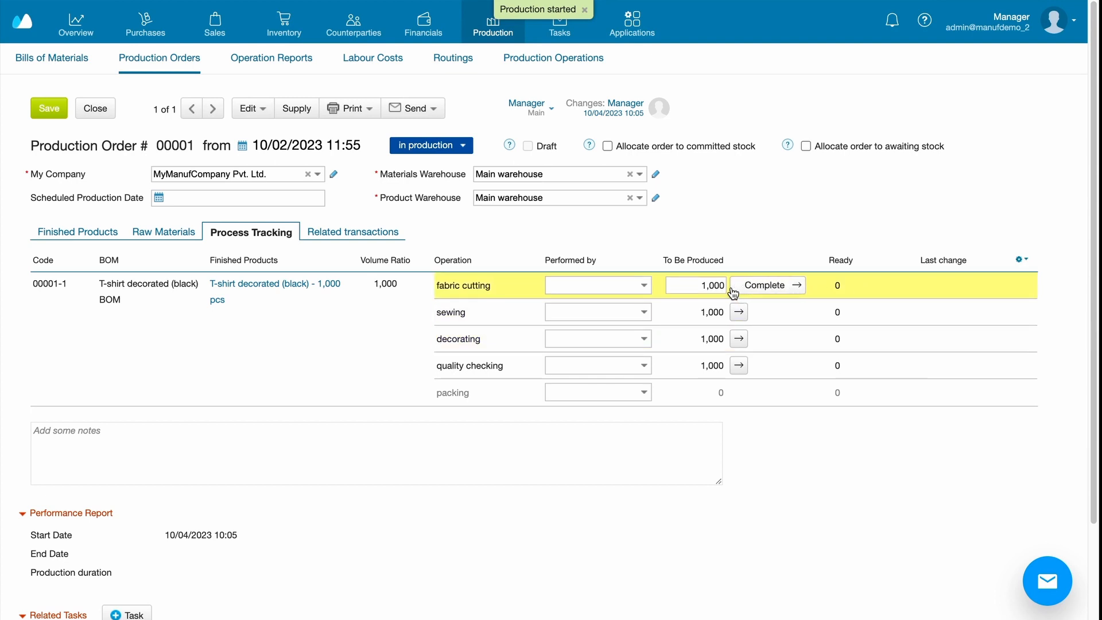
Step: Record 220 pcs of fabric cutting as completed by the first employee in the performer list
{"action": "left_click", "coordinate": [614, 285]}
{"action": "left_click", "coordinate": [612, 303]}
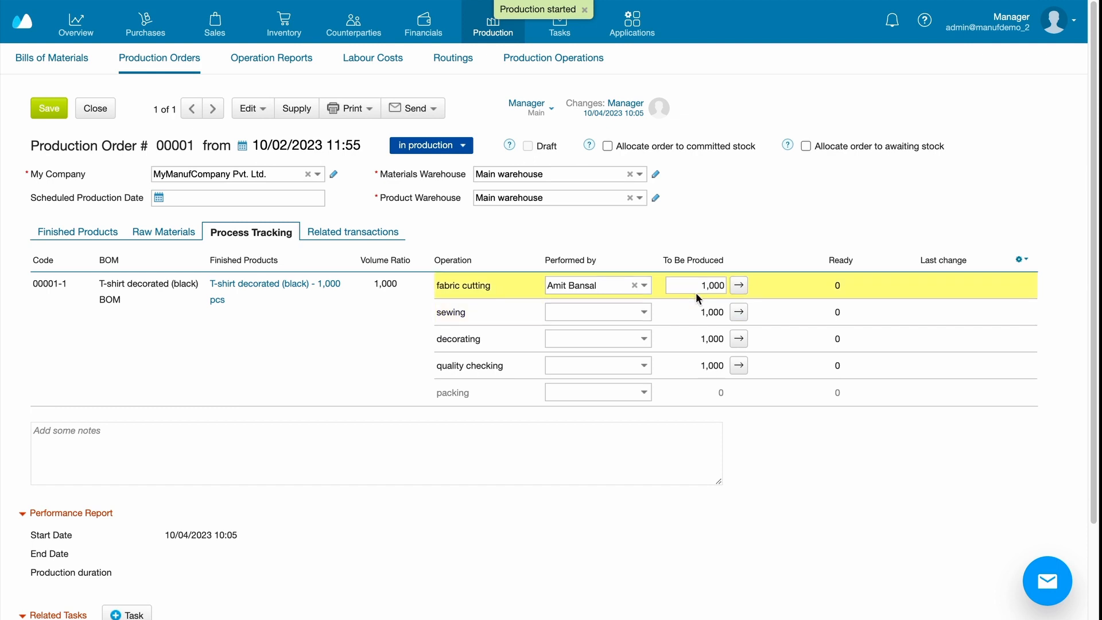
{"action": "left_click", "coordinate": [712, 287]}
{"action": "double_click", "coordinate": [712, 288]}
{"action": "type", "text": "220"}
Step: Record another 180 pcs of fabric cutting as completed by the third employee in the performer list
{"action": "left_click", "coordinate": [645, 288]}
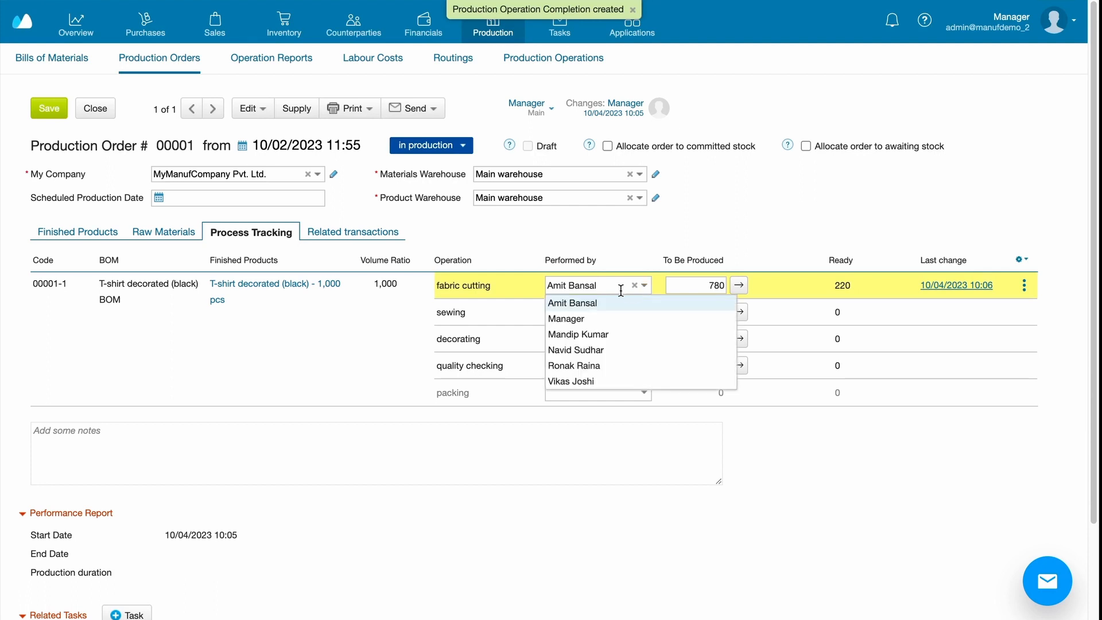
{"action": "left_click", "coordinate": [602, 333]}
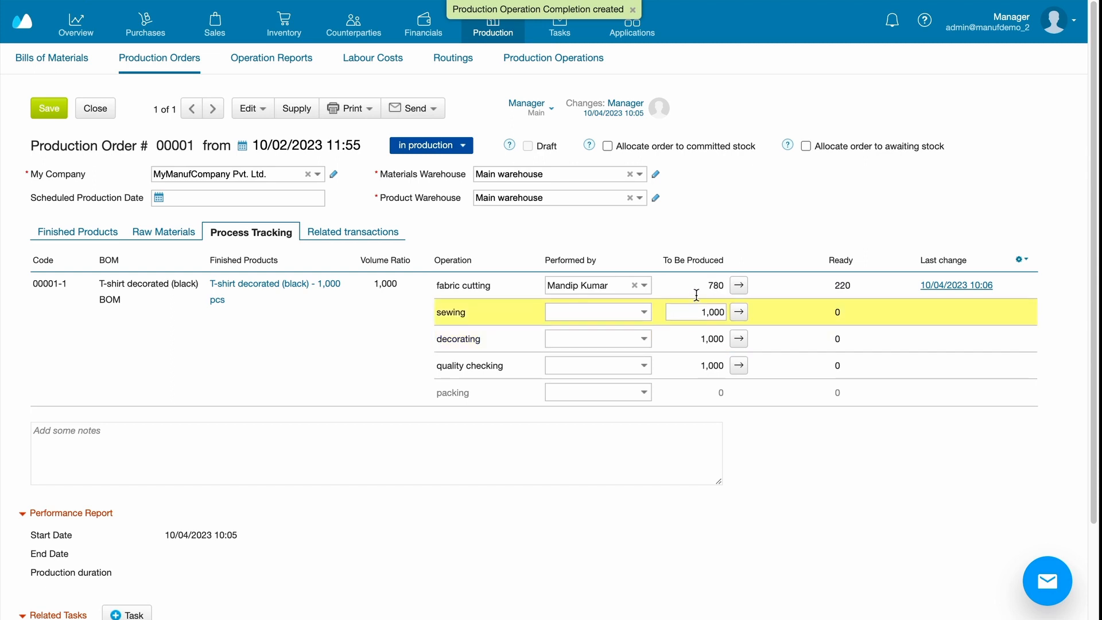
{"action": "left_click", "coordinate": [709, 287]}
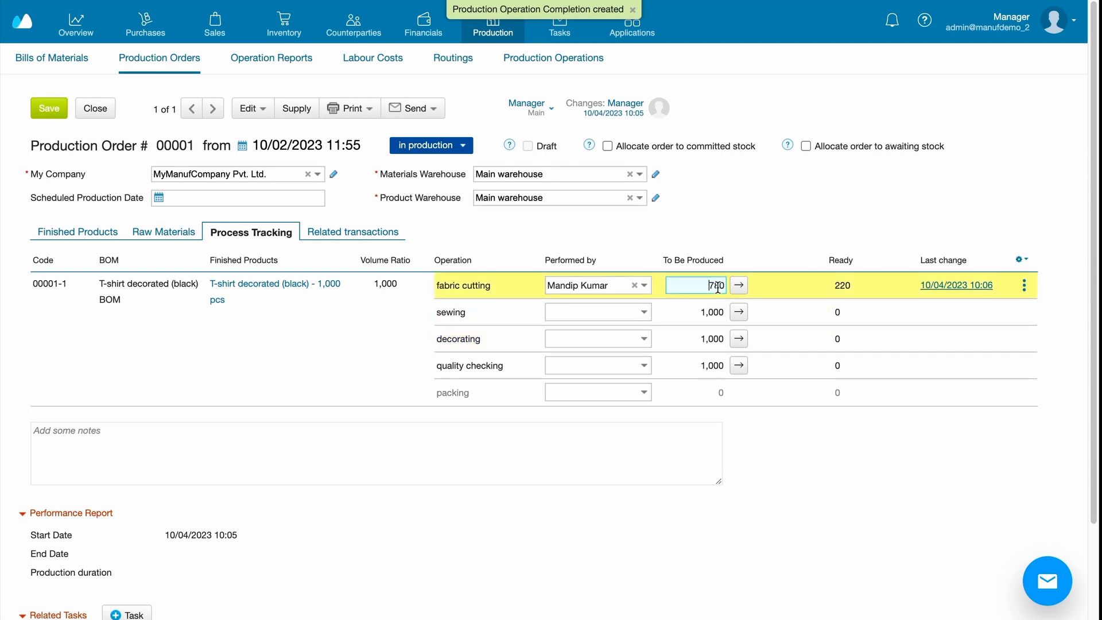
{"action": "key", "text": "BackSpace"}
{"action": "key", "text": "BackSpace"}
{"action": "type", "text": "18"}
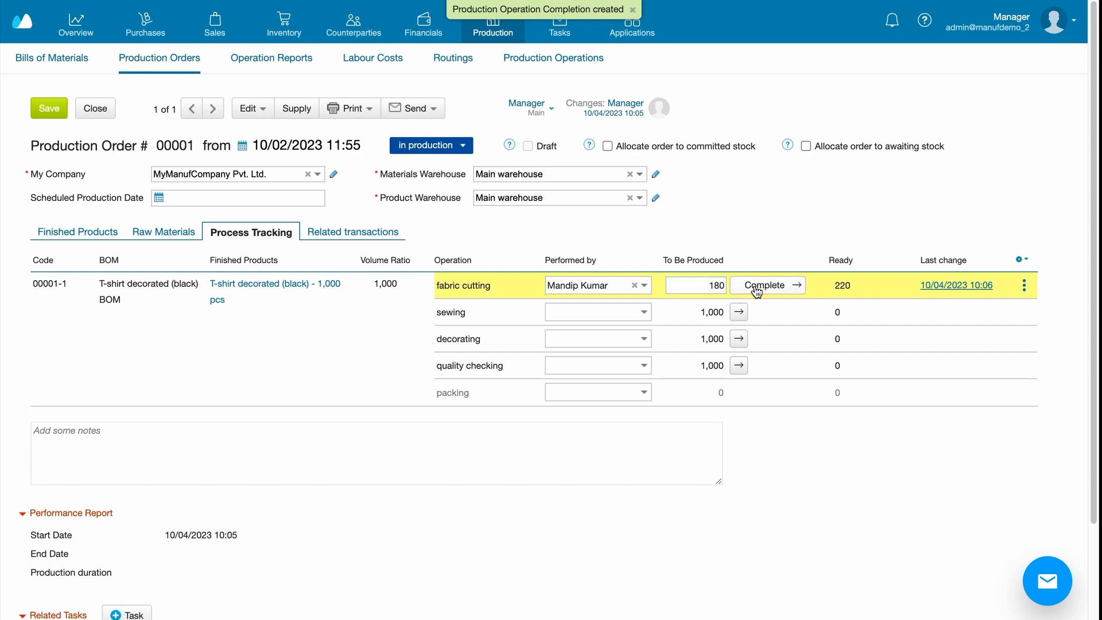
{"action": "left_click", "coordinate": [758, 284]}
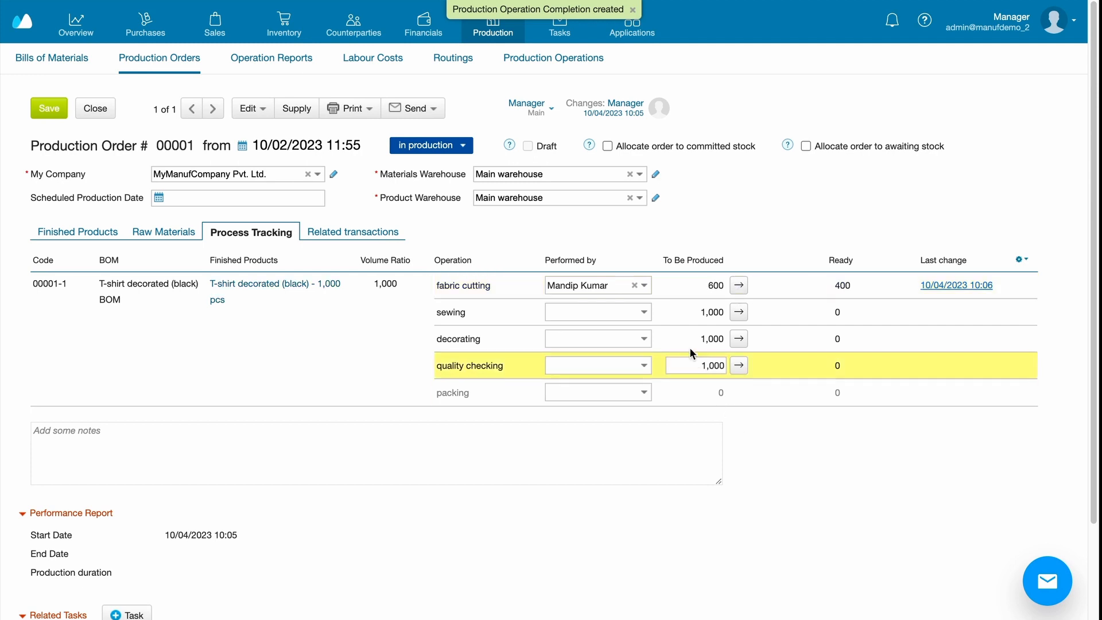
Step: Record 300 pcs of sewing as completed by the fourth employee in the performer list
{"action": "left_click", "coordinate": [643, 314]}
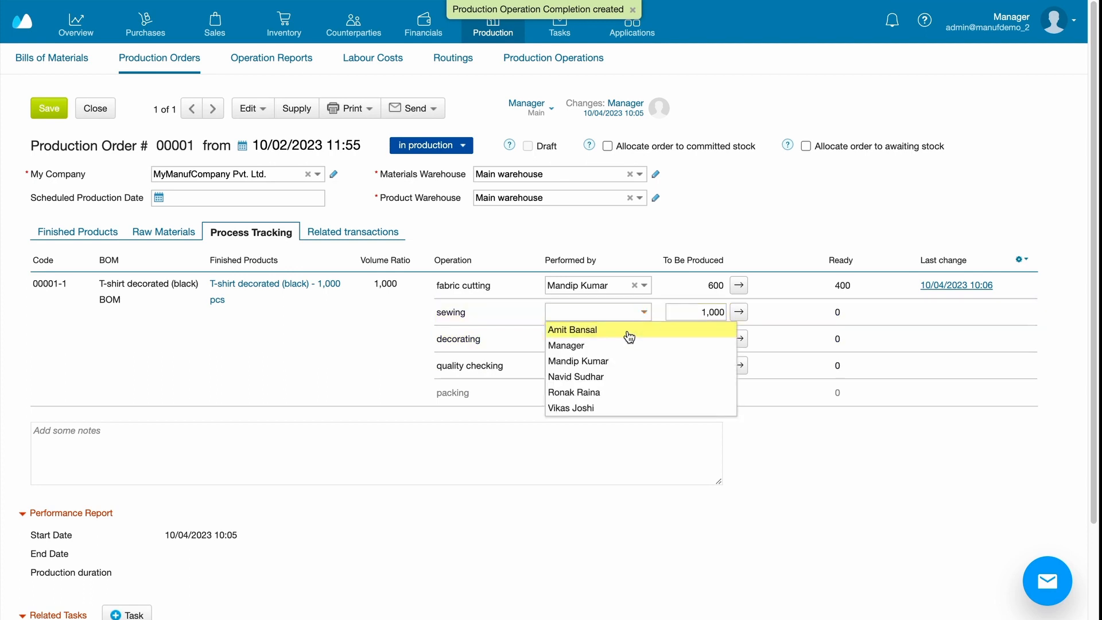
{"action": "left_click", "coordinate": [606, 377]}
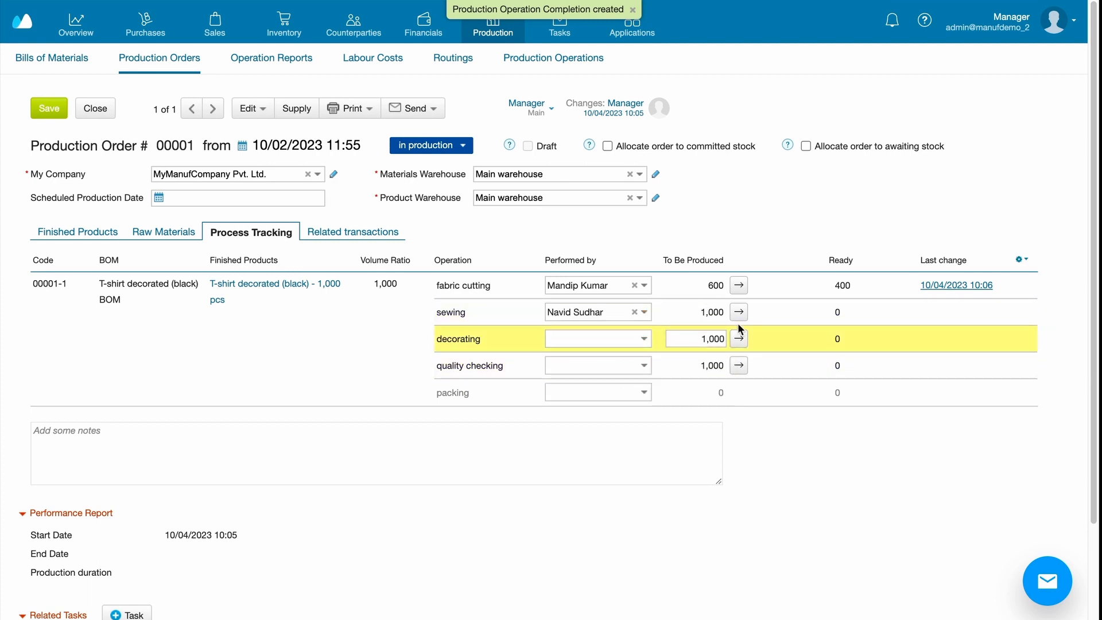
{"action": "left_click", "coordinate": [709, 313]}
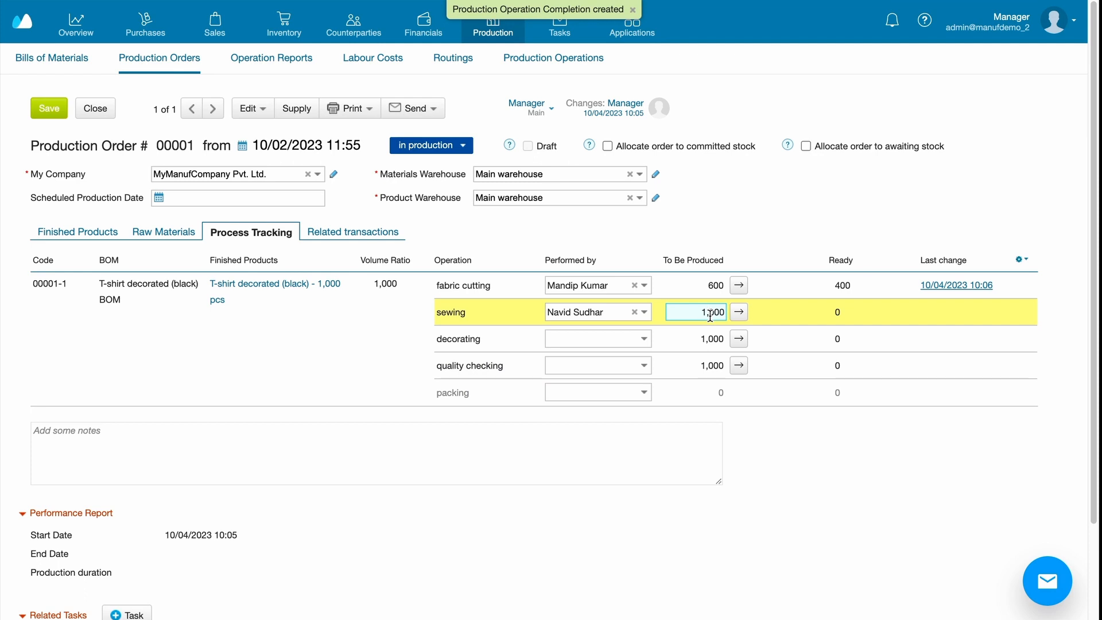
{"action": "key", "text": "BackSpace"}
{"action": "key", "text": "BackSpace"}
{"action": "key", "text": "BackSpace"}
{"action": "type", "text": "3"}
{"action": "left_click", "coordinate": [739, 312]}
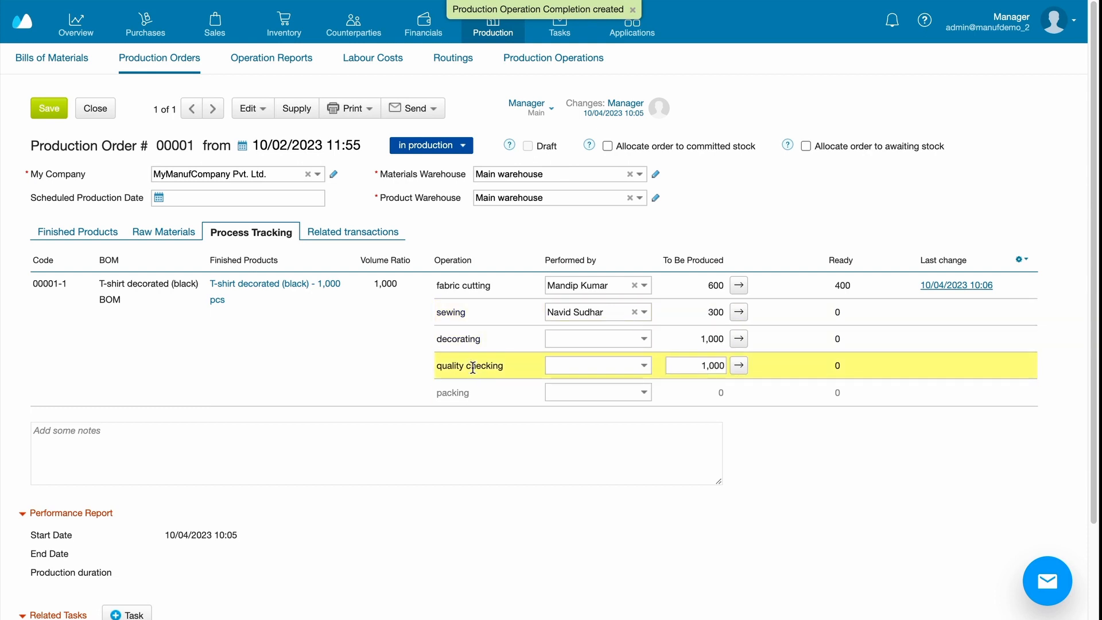
Step: Record 280 pcs of decorating as completed by the fifth employee in the performer list
{"action": "left_click", "coordinate": [644, 339]}
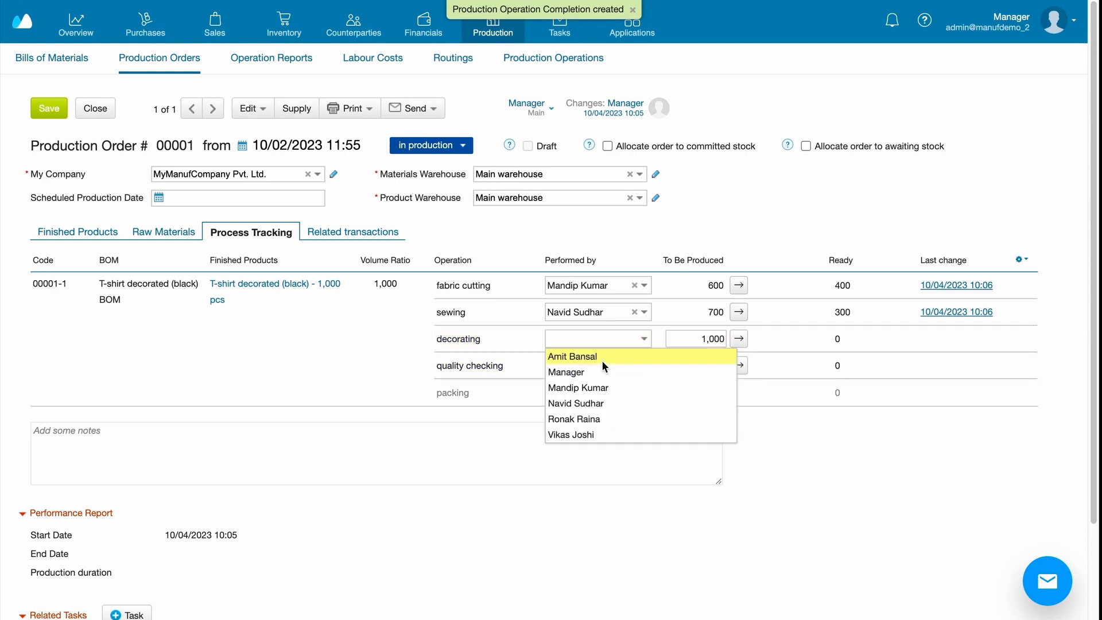
{"action": "left_click", "coordinate": [586, 422]}
{"action": "left_click", "coordinate": [692, 334]}
{"action": "key", "text": "ctrl+a"}
{"action": "type", "text": "280"}
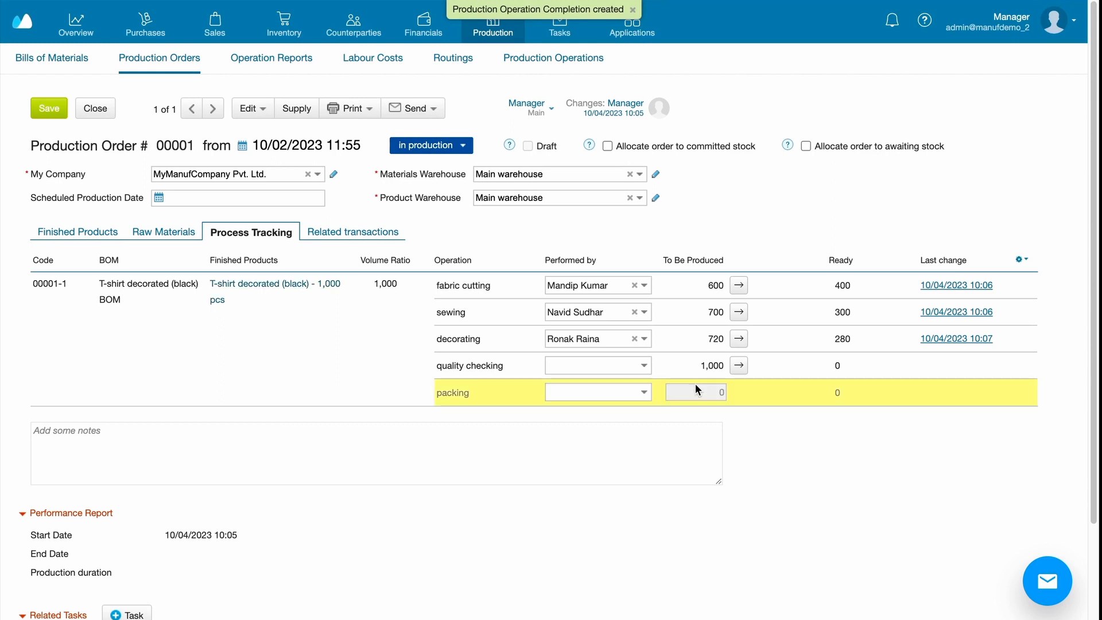
Step: Record 200 pcs of quality checking as completed by the last employee in the performer list
{"action": "left_click", "coordinate": [641, 366]}
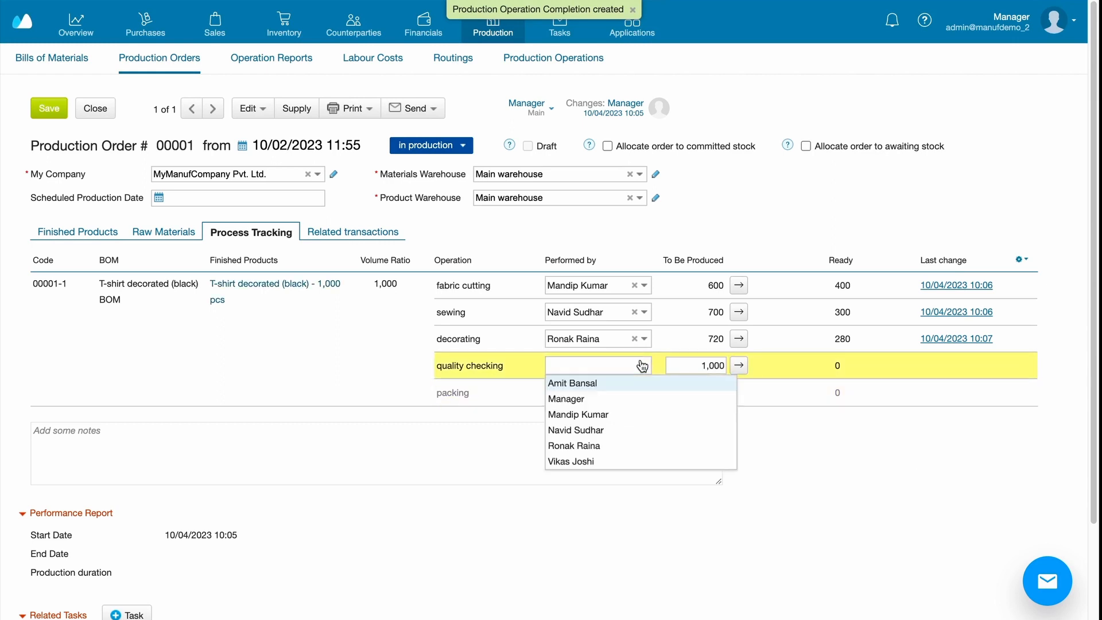
{"action": "left_click", "coordinate": [598, 462]}
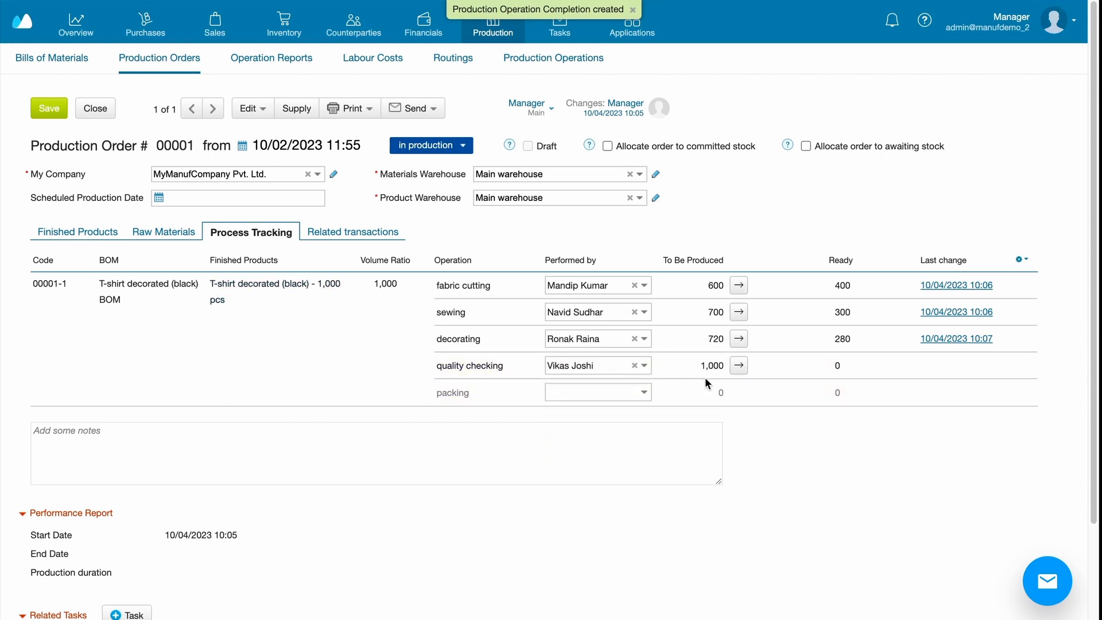
{"action": "left_click", "coordinate": [710, 366]}
{"action": "key", "text": "BackSpace"}
{"action": "key", "text": "BackSpace"}
{"action": "key", "text": "BackSpace"}
{"action": "type", "text": "200"}
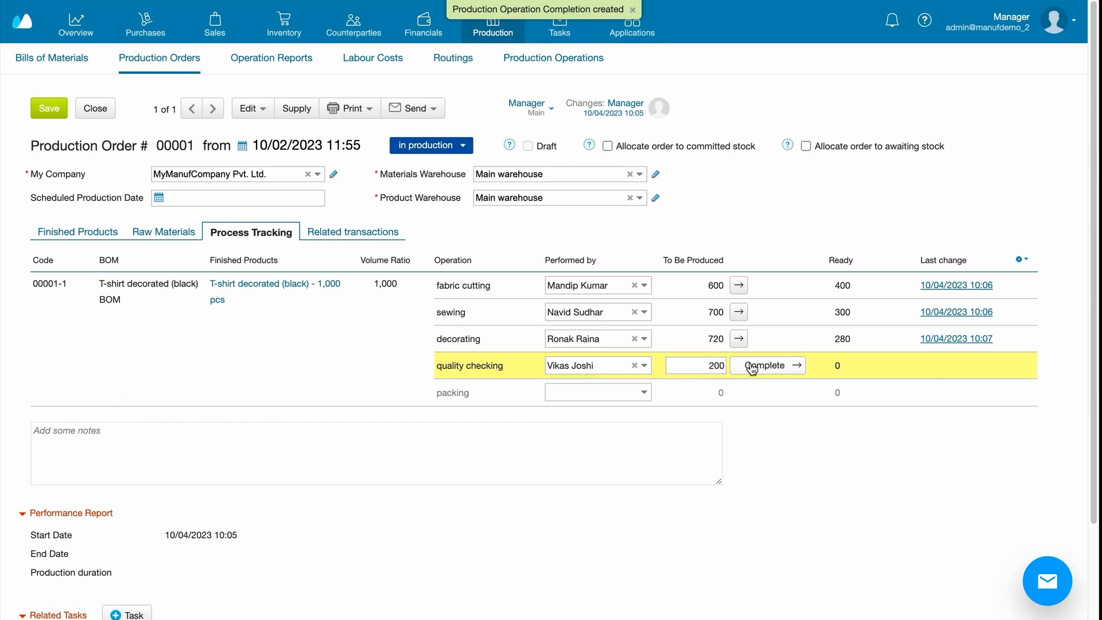
{"action": "left_click", "coordinate": [755, 365]}
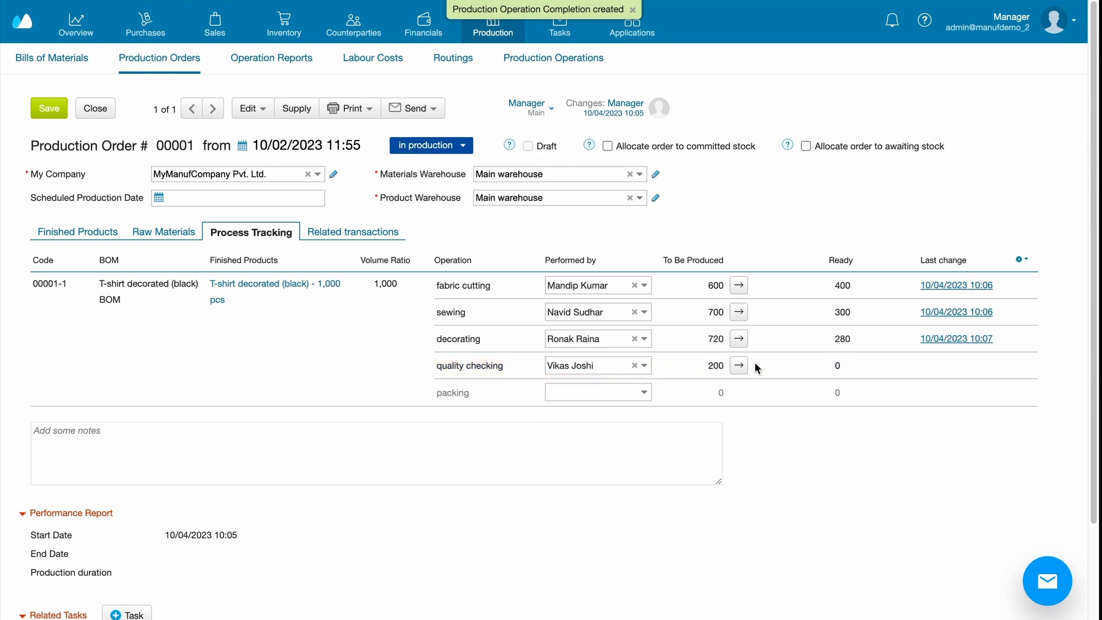
Step: Record 200 pcs of packing as completed by the last employee in the performer list
{"action": "left_click", "coordinate": [644, 395]}
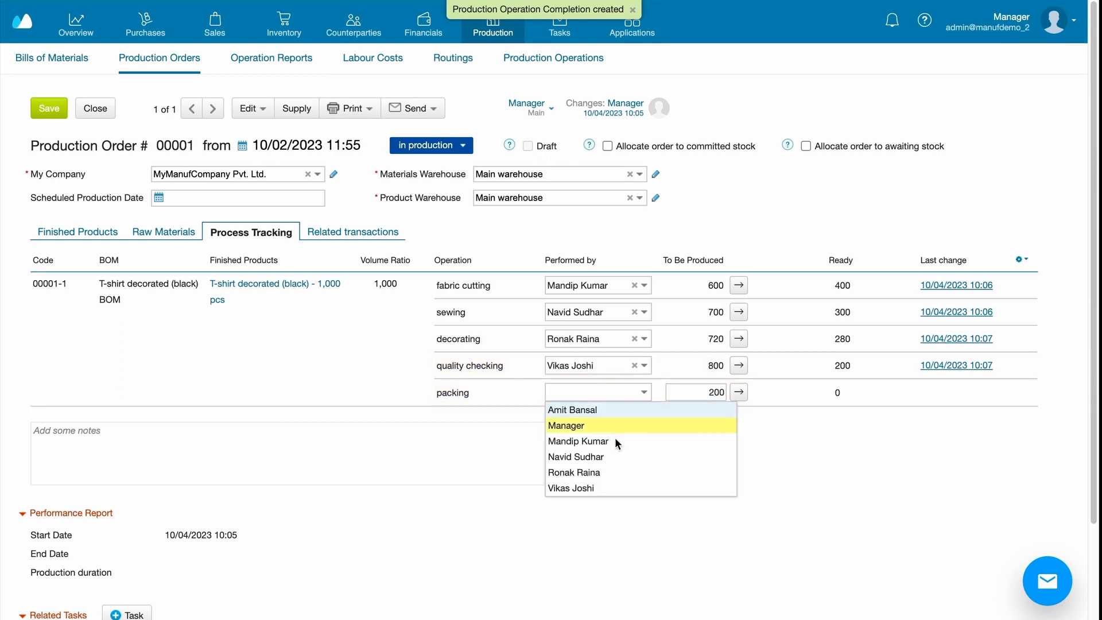
{"action": "left_click", "coordinate": [599, 487]}
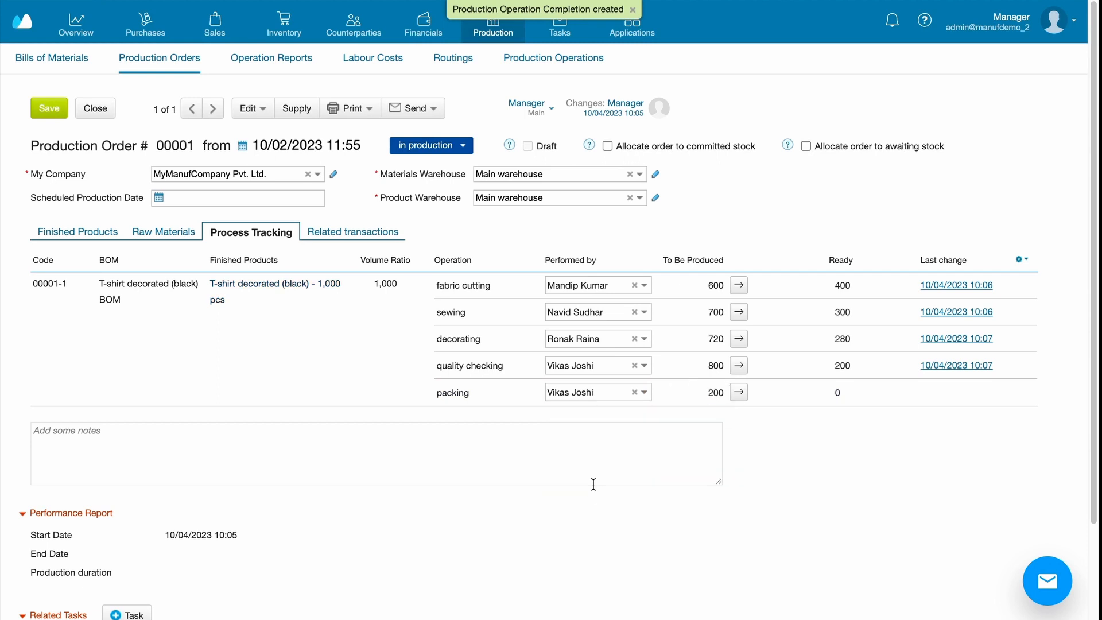
{"action": "left_click", "coordinate": [755, 395]}
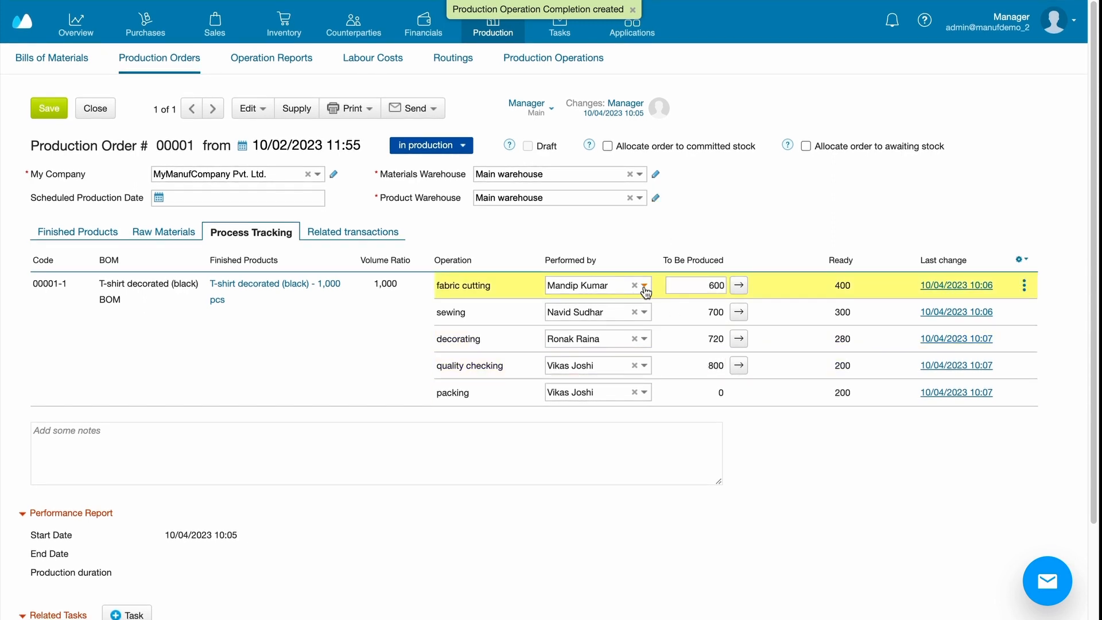
Step: Record a further 140 pcs of fabric cutting as completed by the first employee in the performer list
{"action": "left_click", "coordinate": [645, 286]}
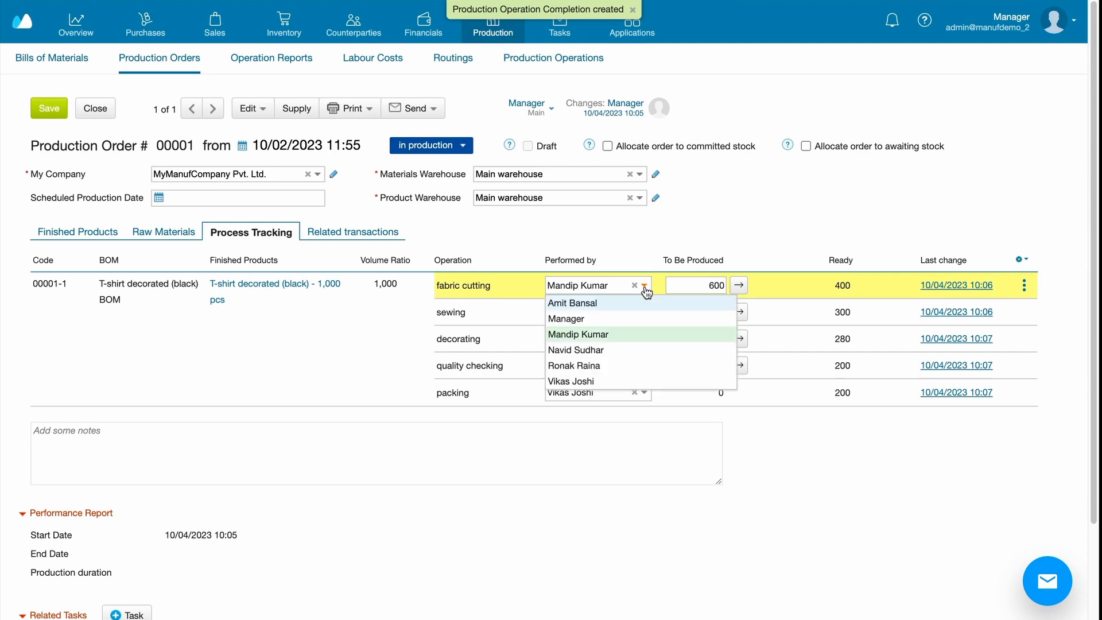
{"action": "left_click", "coordinate": [603, 304]}
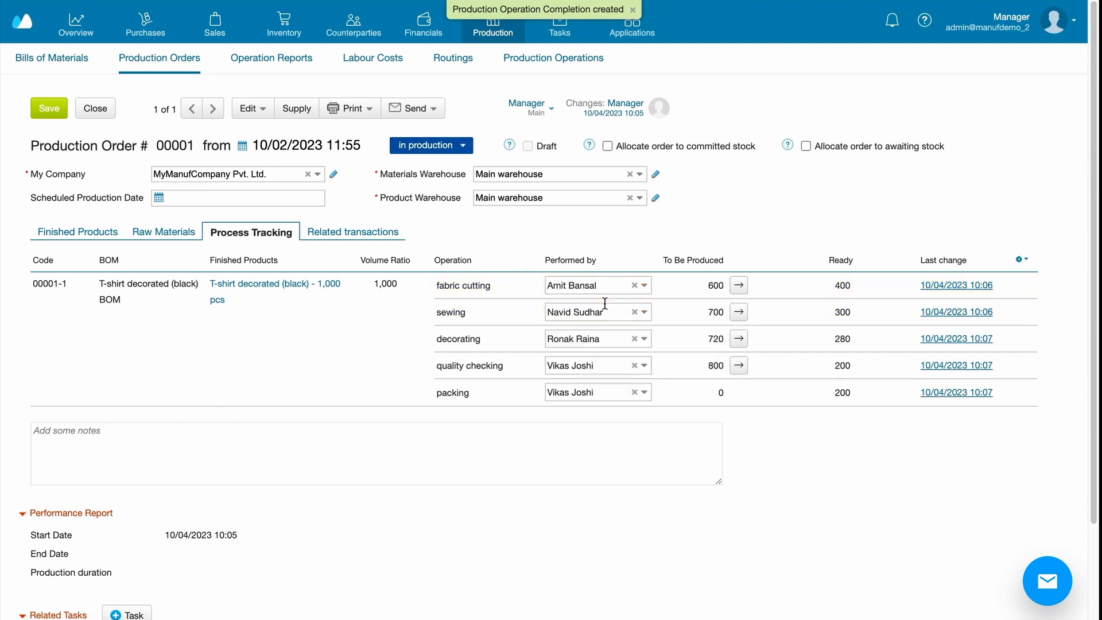
{"action": "left_click", "coordinate": [712, 286]}
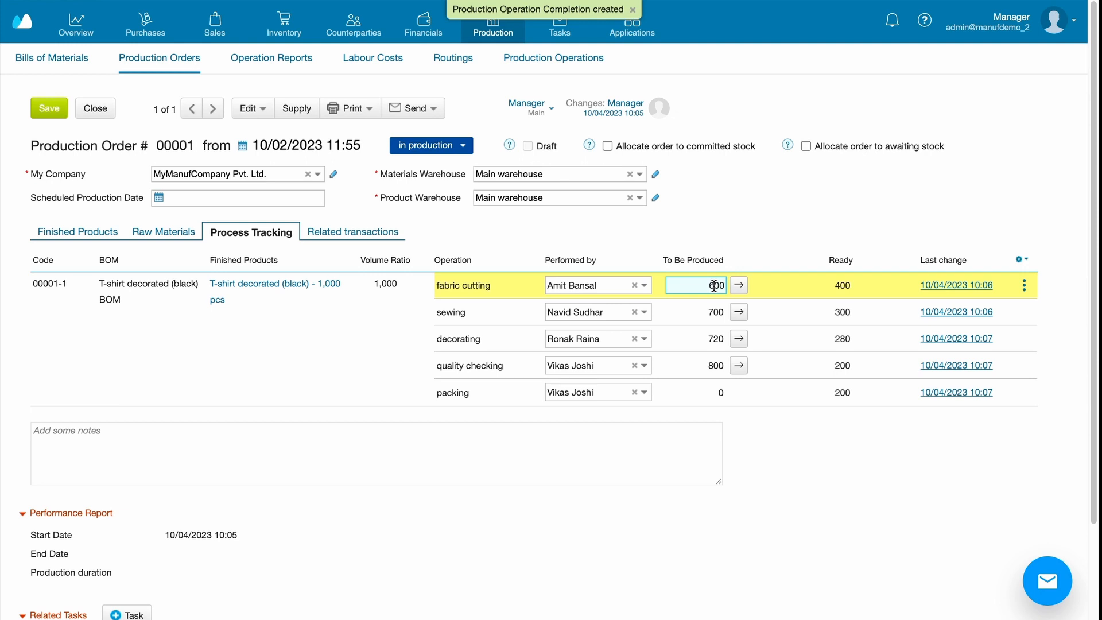
{"action": "key", "text": "BackSpace"}
{"action": "key", "text": "Delete"}
{"action": "type", "text": "140"}
Step: Record a further 160 pcs of fabric cutting as completed by the third employee in the performer list
{"action": "left_click", "coordinate": [645, 286]}
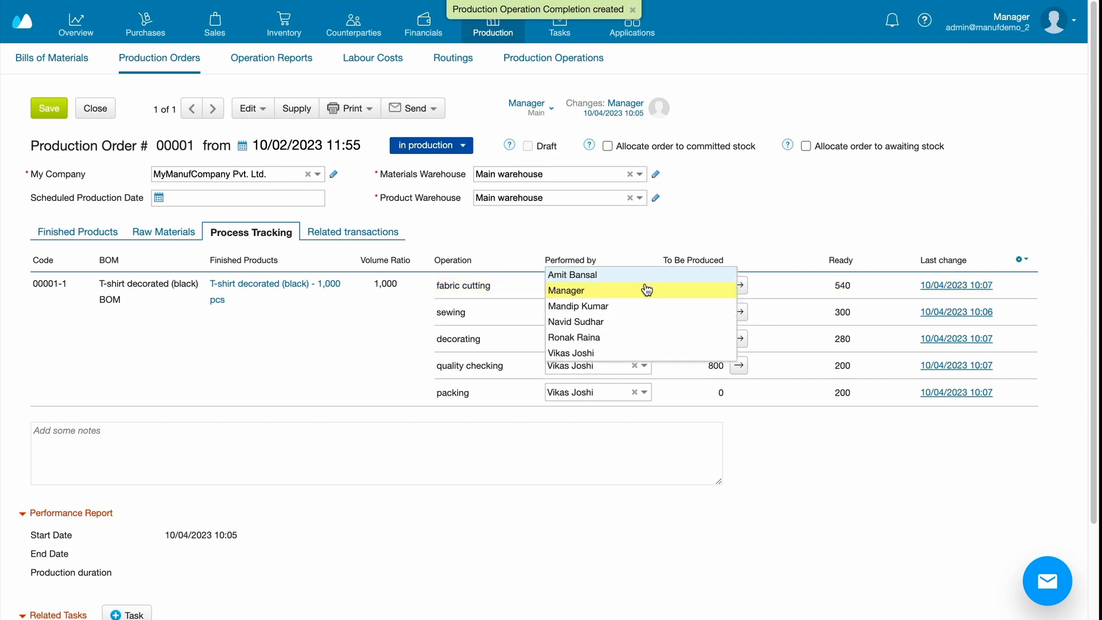
{"action": "left_click", "coordinate": [632, 306]}
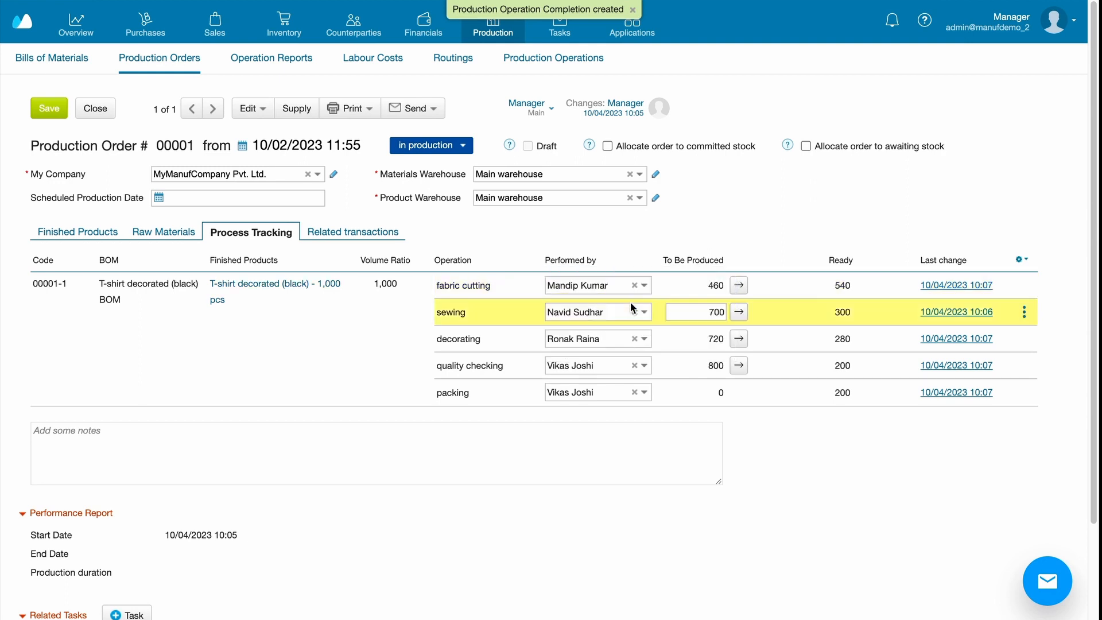
{"action": "left_click", "coordinate": [708, 286]}
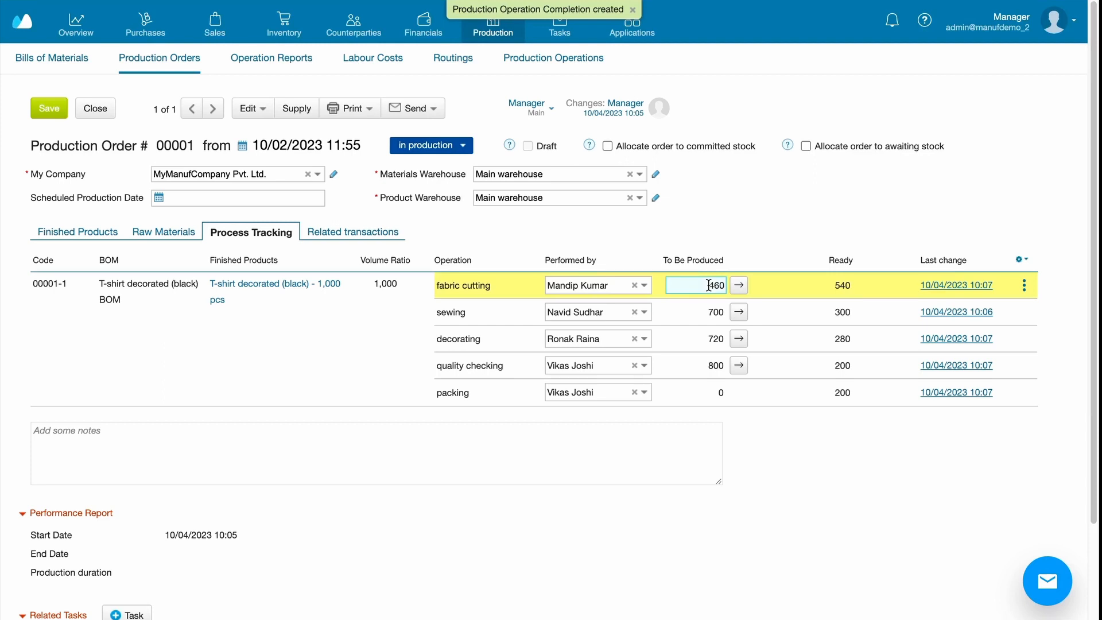
{"action": "key", "text": "BackSpace"}
{"action": "type", "text": "1"}
{"action": "left_click", "coordinate": [756, 286]}
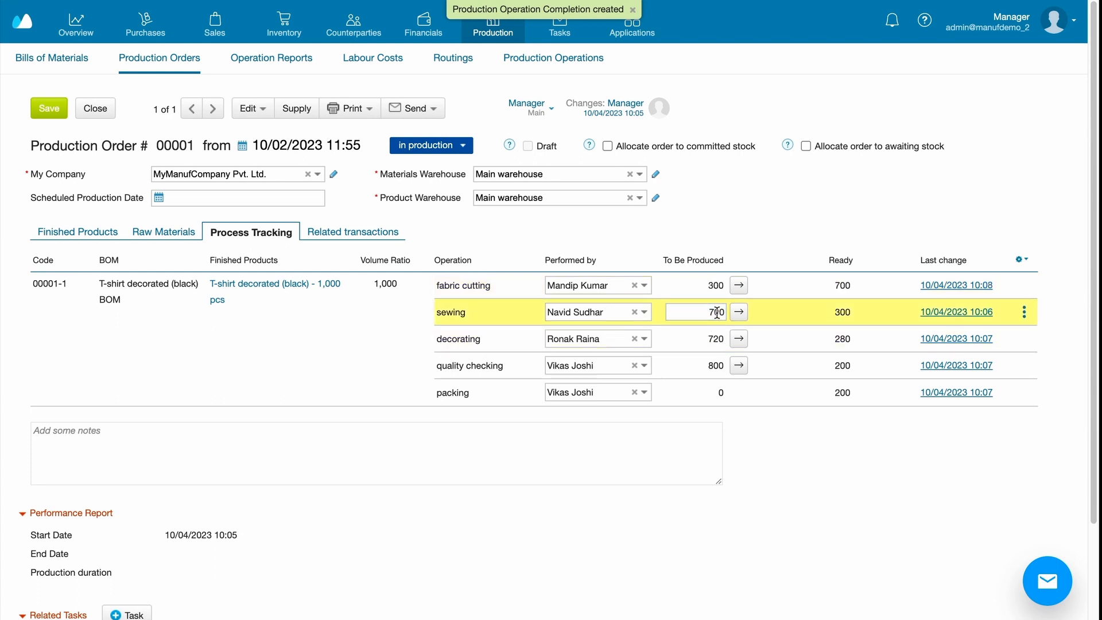
Step: Record a further 220 pcs of sewing and 220 pcs of decorating as completed by their current performers
{"action": "double_click", "coordinate": [717, 313]}
{"action": "type", "text": "220"}
{"action": "left_click", "coordinate": [739, 313]}
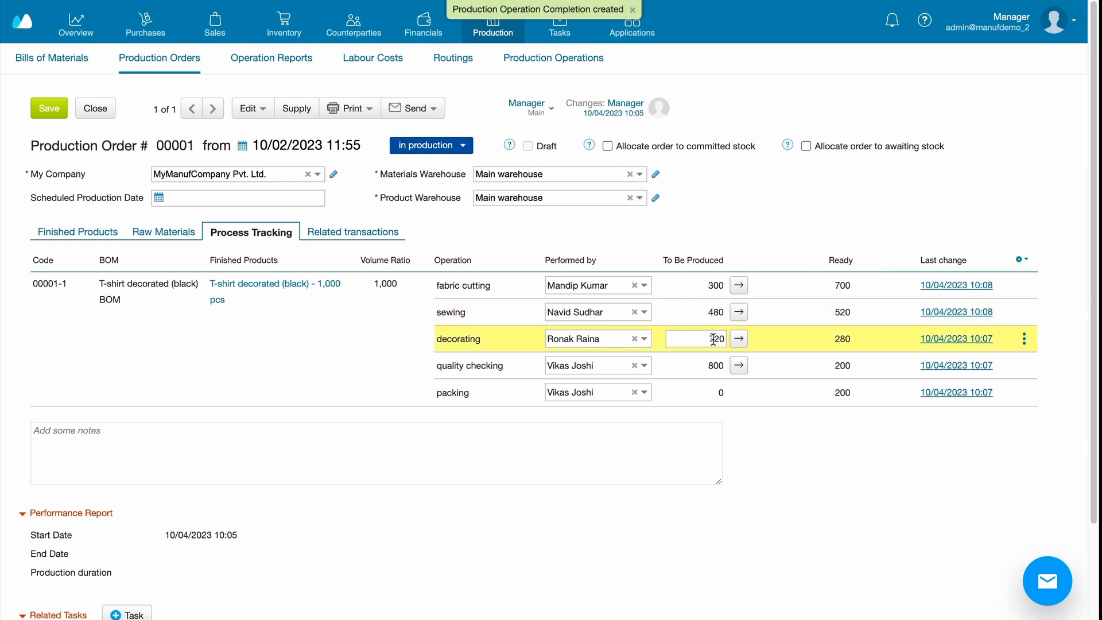
{"action": "left_click", "coordinate": [713, 339]}
{"action": "left_click", "coordinate": [758, 343]}
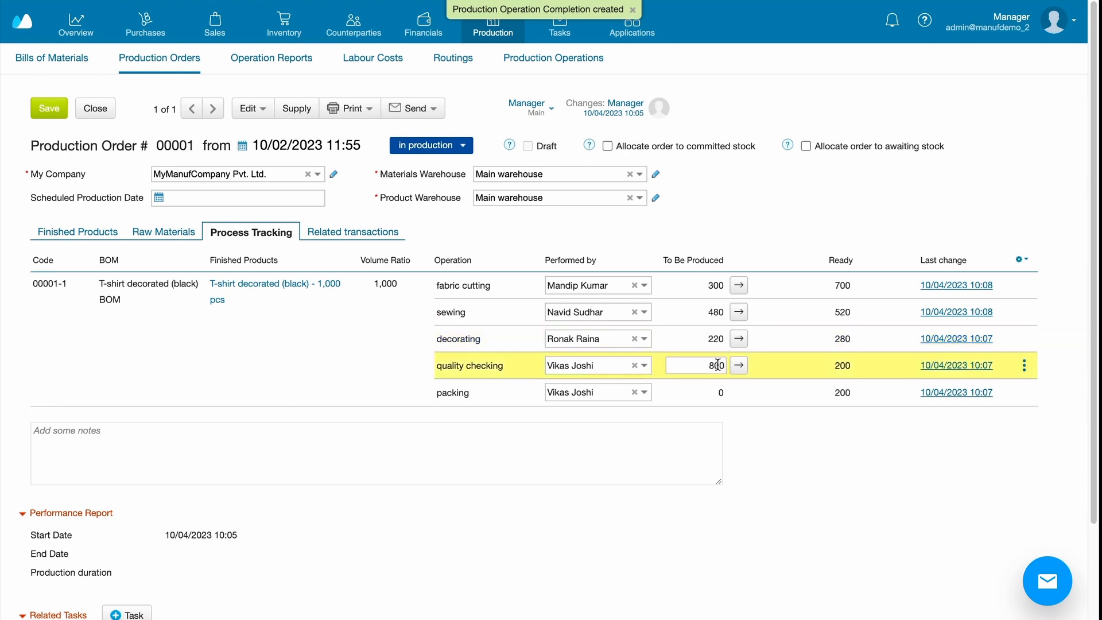
Step: Record a further 220 pcs of quality checking and 220 pcs of packing as completed by their current performer
{"action": "left_click", "coordinate": [717, 364]}
{"action": "left_click", "coordinate": [717, 364]}
{"action": "key", "text": "BackSpace"}
{"action": "key", "text": "BackSpace"}
{"action": "type", "text": "22"}
{"action": "left_click", "coordinate": [759, 367]}
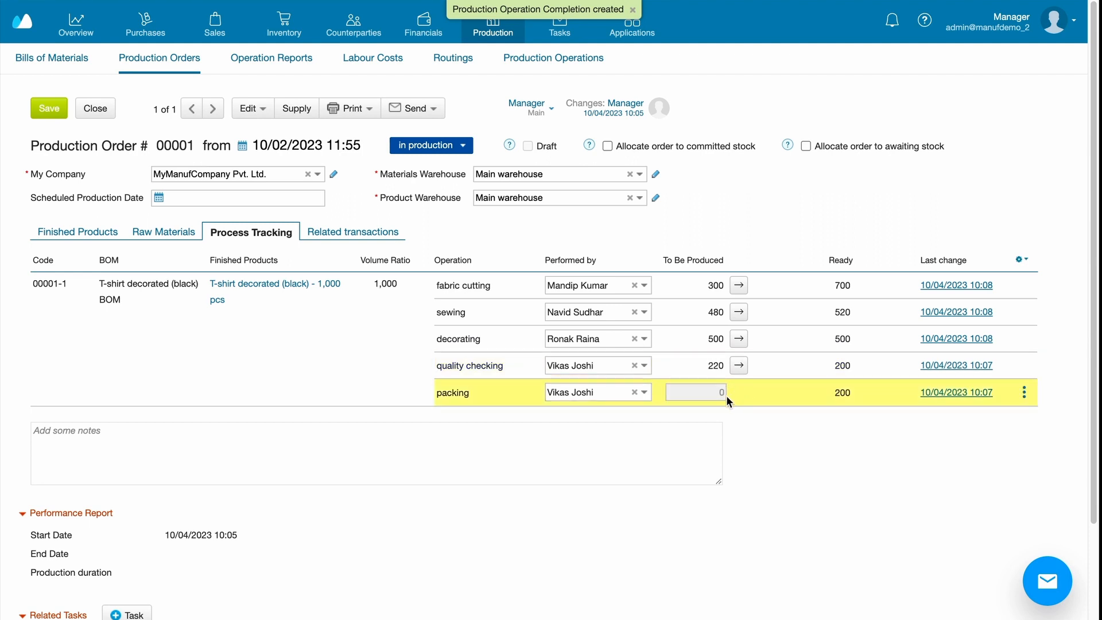
{"action": "left_click", "coordinate": [747, 394]}
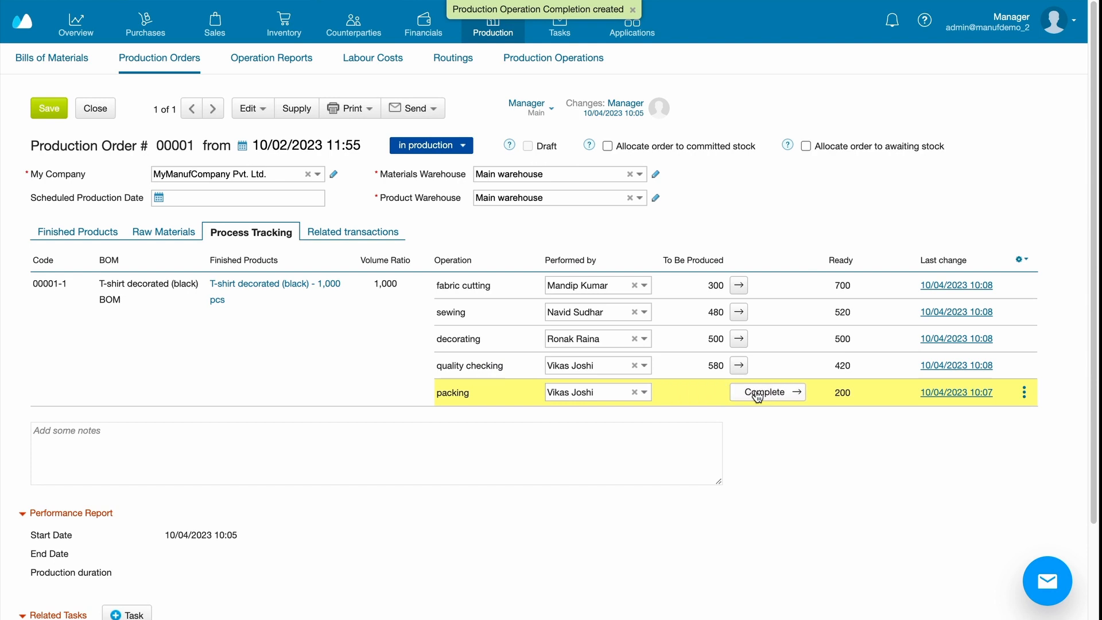
{"action": "left_click", "coordinate": [758, 396]}
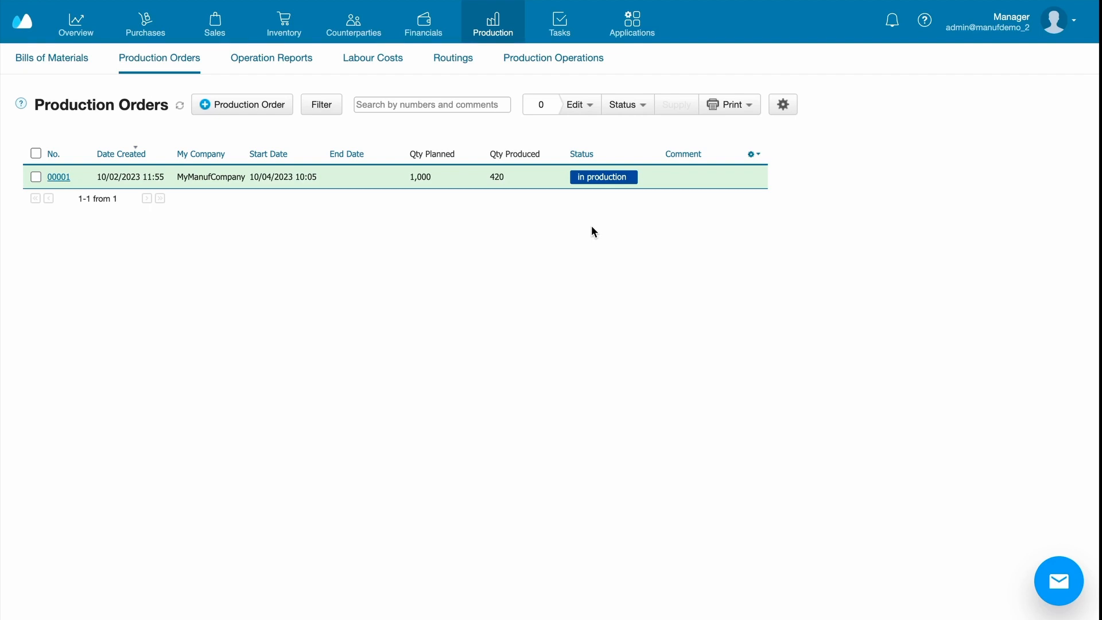
Step: Filter the operation reports to show only the fabric cutting operation
{"action": "left_click", "coordinate": [501, 177]}
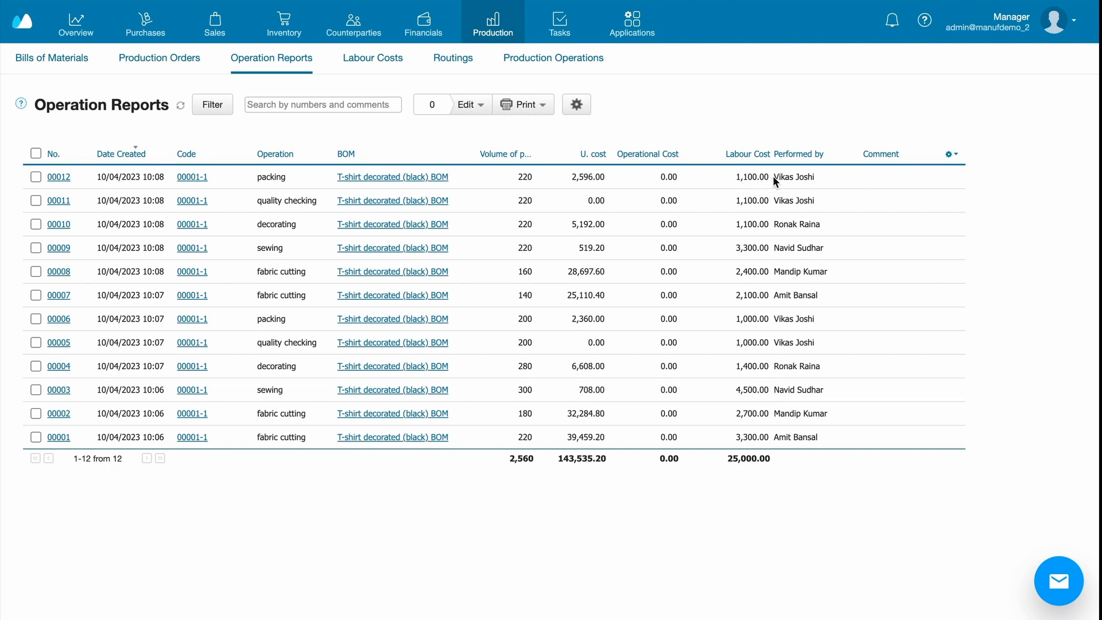
{"action": "left_click", "coordinate": [219, 107]}
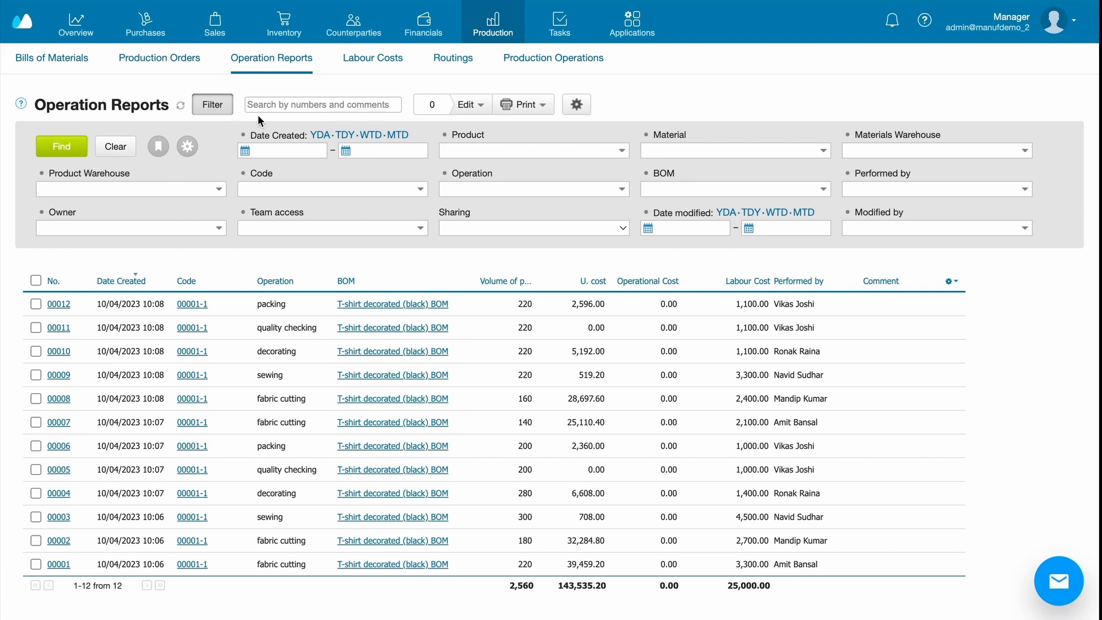
{"action": "left_click", "coordinate": [496, 187]}
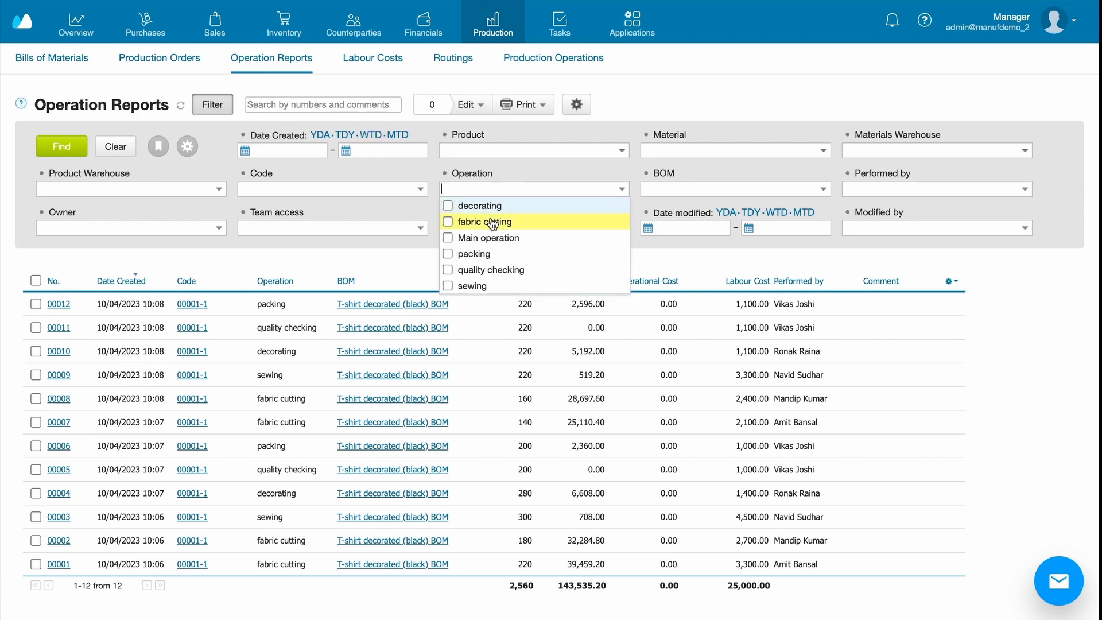
{"action": "left_click", "coordinate": [493, 223]}
{"action": "left_click", "coordinate": [67, 147]}
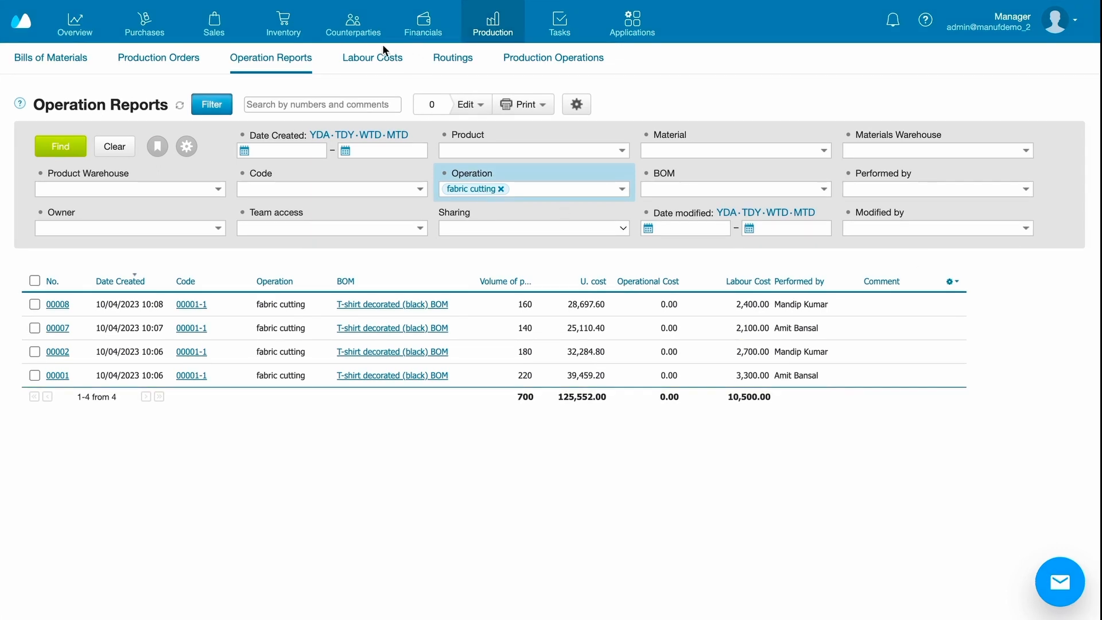
Step: Show the labour costs of all listed employees, including the Manager, for October 2023
{"action": "left_click", "coordinate": [373, 60]}
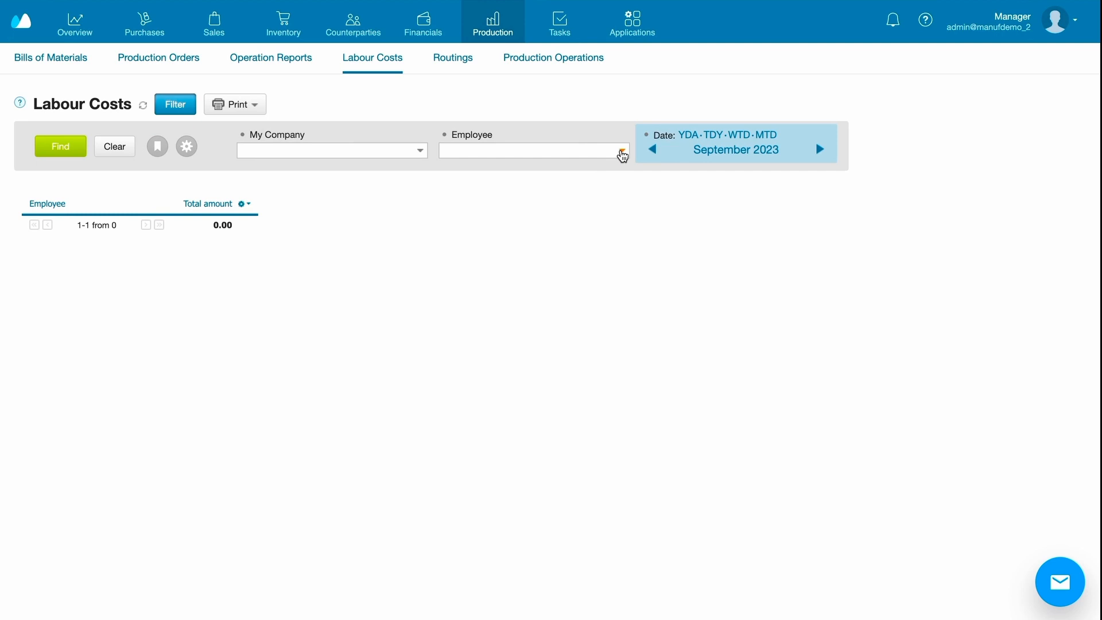
{"action": "left_click", "coordinate": [622, 153]}
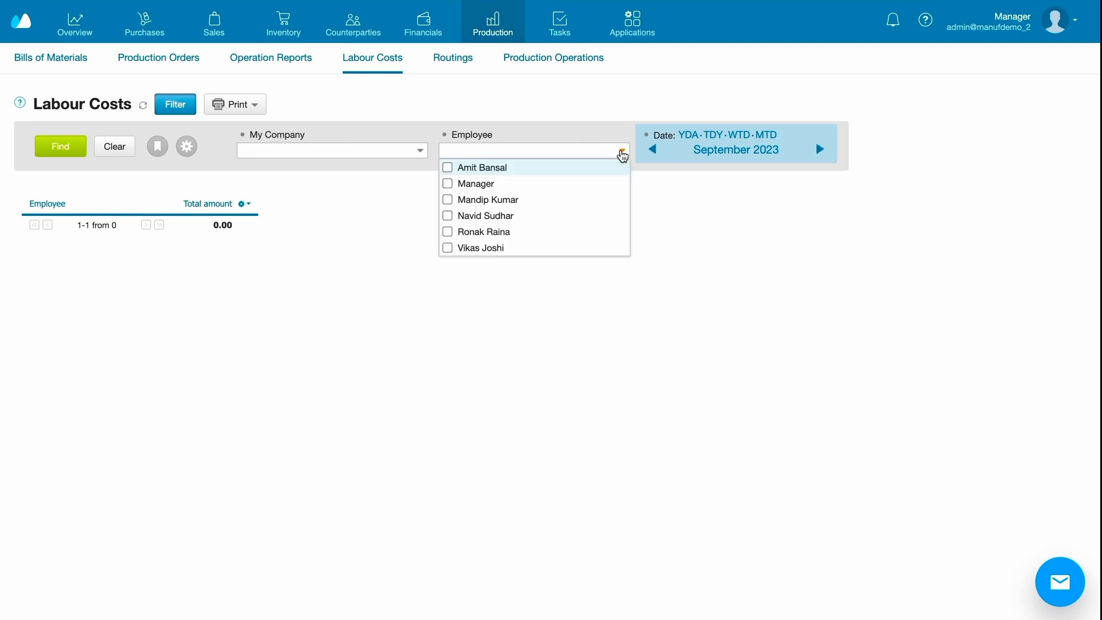
{"action": "left_click", "coordinate": [447, 168]}
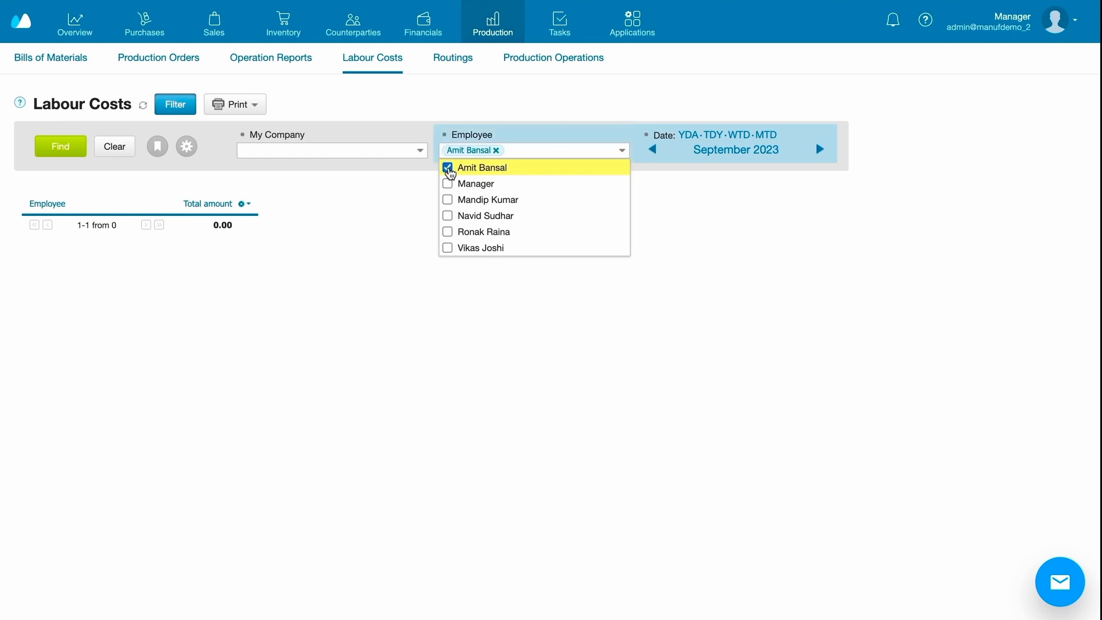
{"action": "left_click", "coordinate": [448, 184]}
{"action": "left_click", "coordinate": [448, 199]}
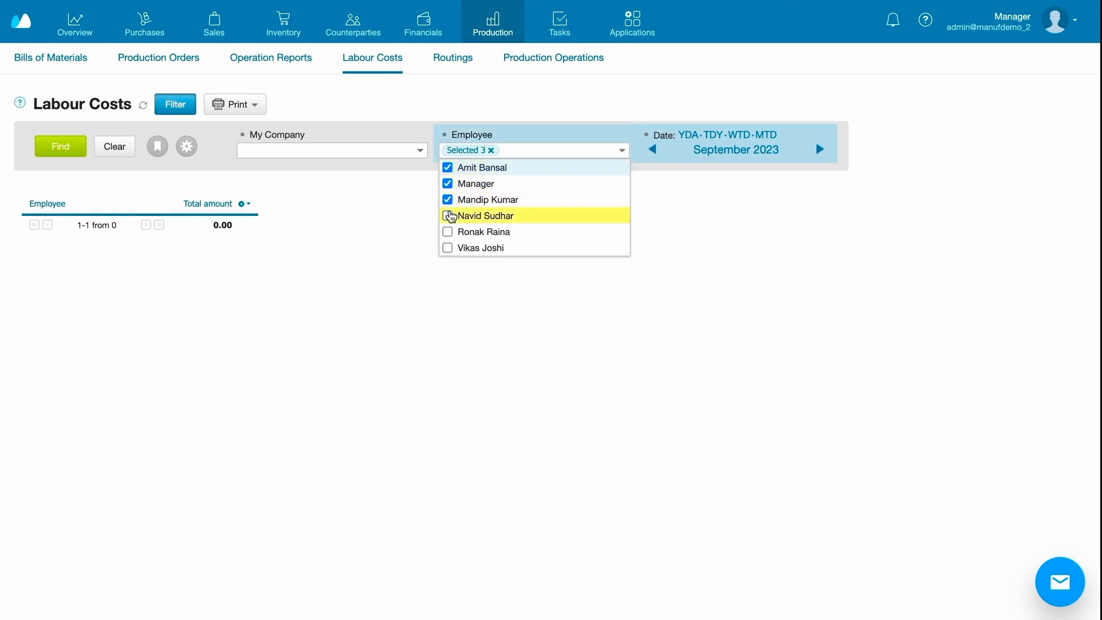
{"action": "left_click", "coordinate": [448, 216]}
{"action": "left_click", "coordinate": [448, 232]}
{"action": "left_click", "coordinate": [447, 248]}
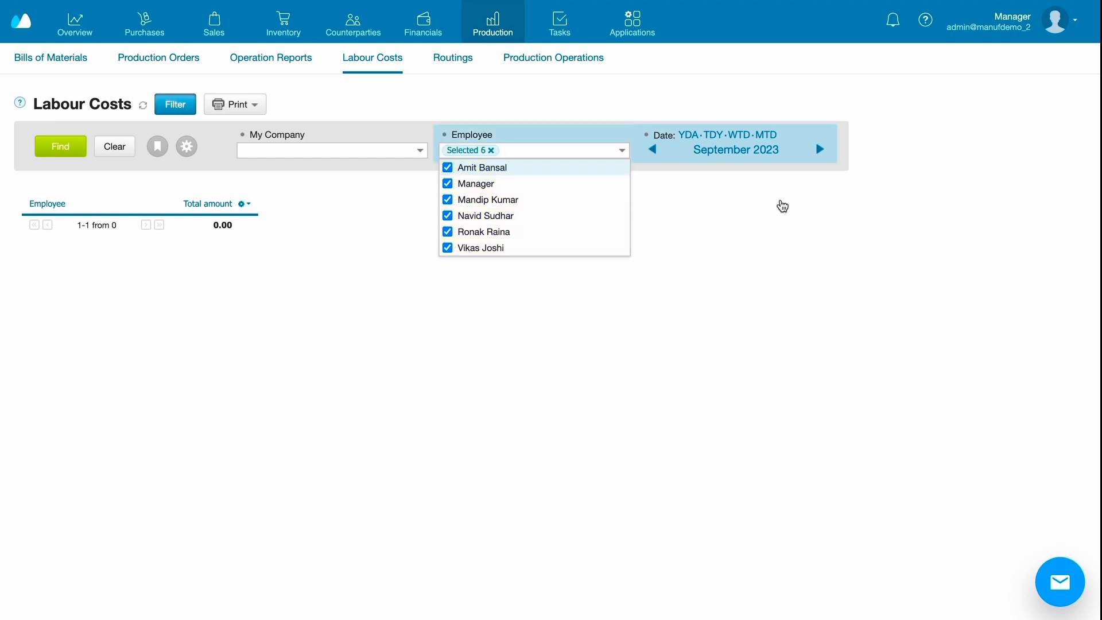
{"action": "left_click", "coordinate": [820, 149]}
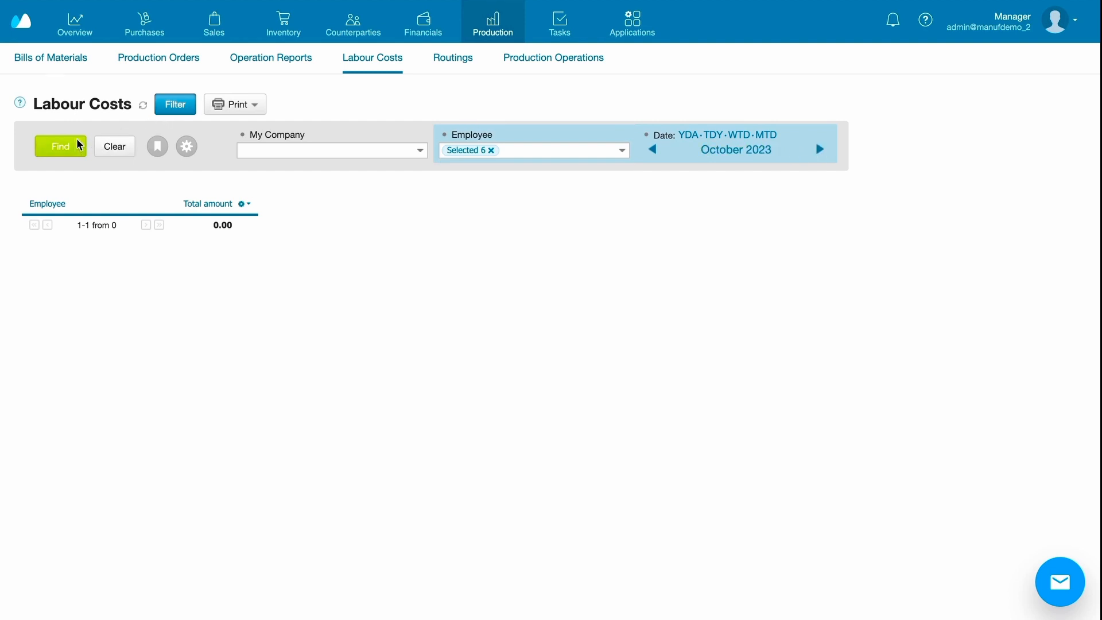
{"action": "left_click", "coordinate": [79, 144]}
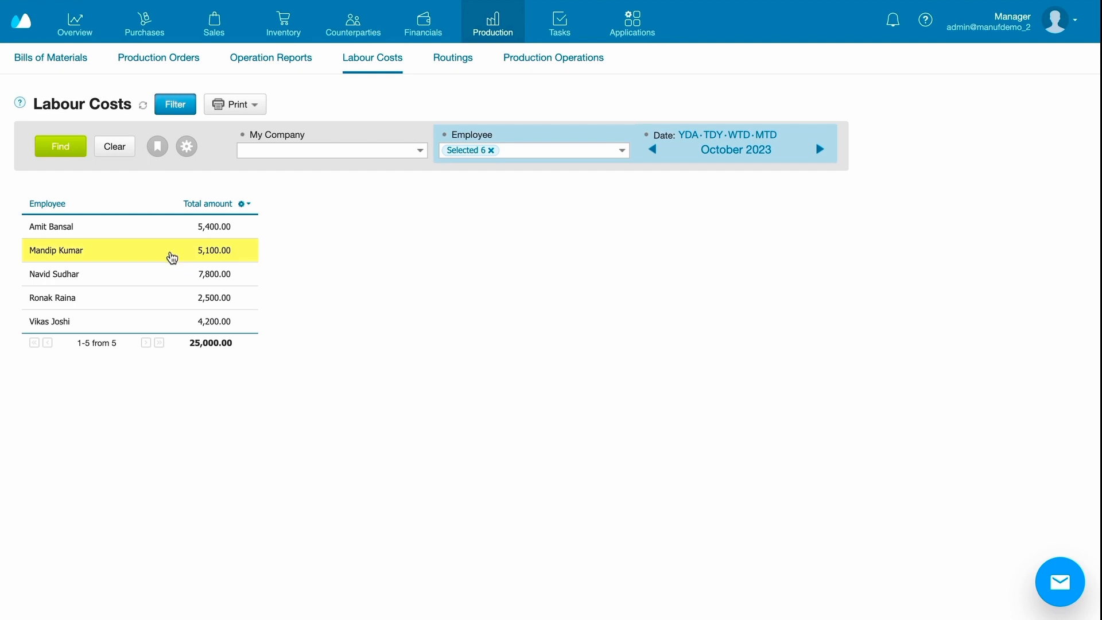
Step: View the October 2023 operation reports behind the labour cost of the second employee in the results
{"action": "left_click", "coordinate": [171, 255]}
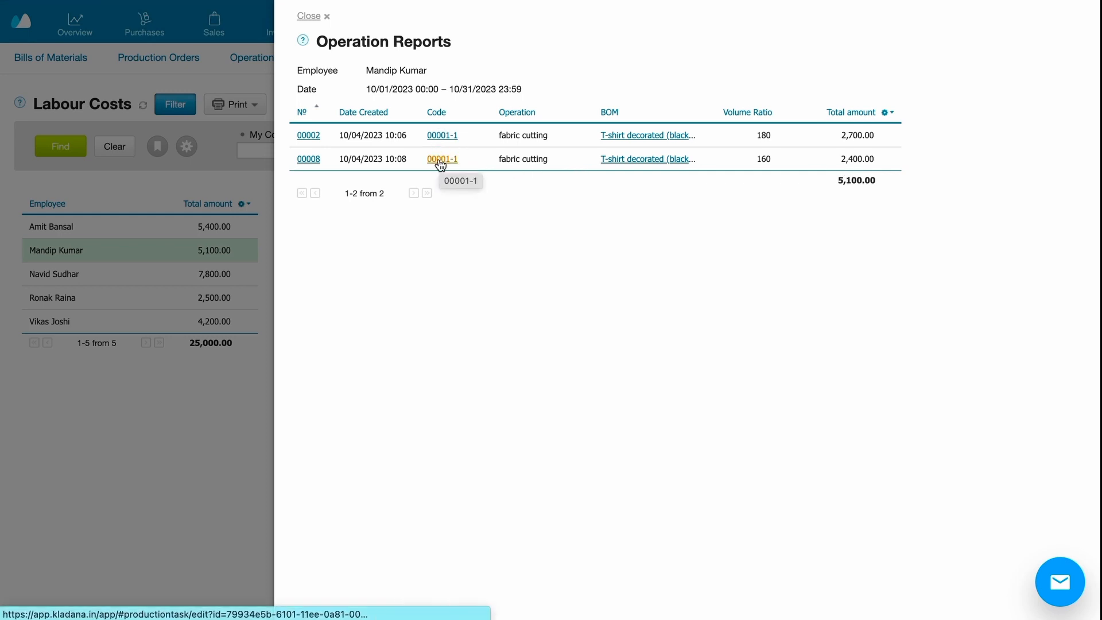
{"action": "left_click", "coordinate": [524, 154]}
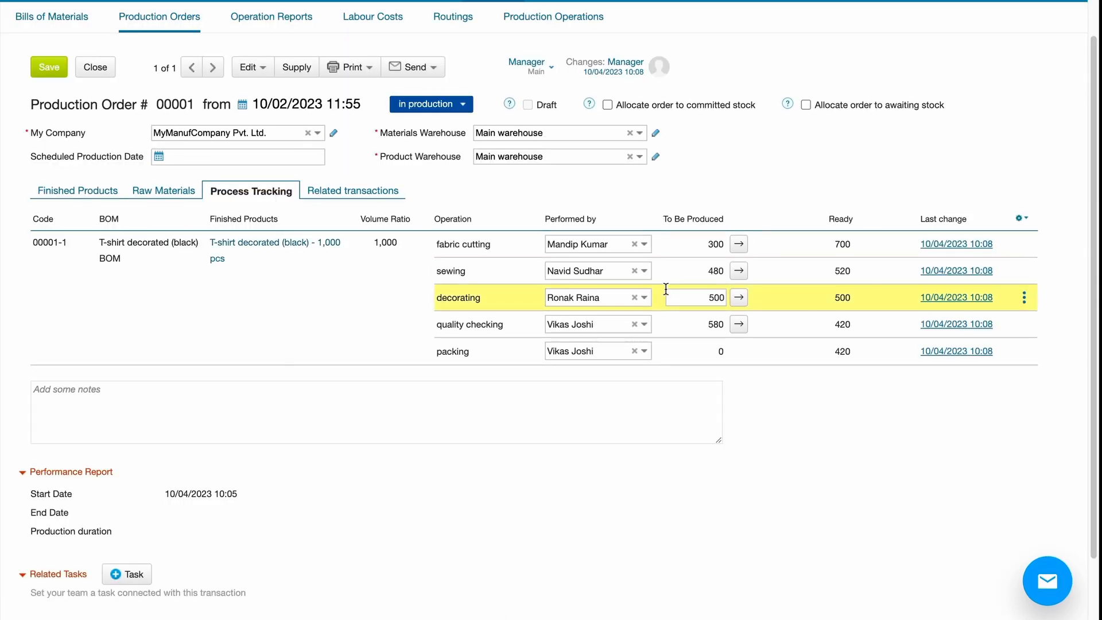
Step: Complete the full remaining quantities of fabric cutting, sewing, decorating, quality checking and packing in production order 00001
{"action": "scroll", "coordinate": [705, 354], "scroll_direction": "up", "scroll_amount": 1}
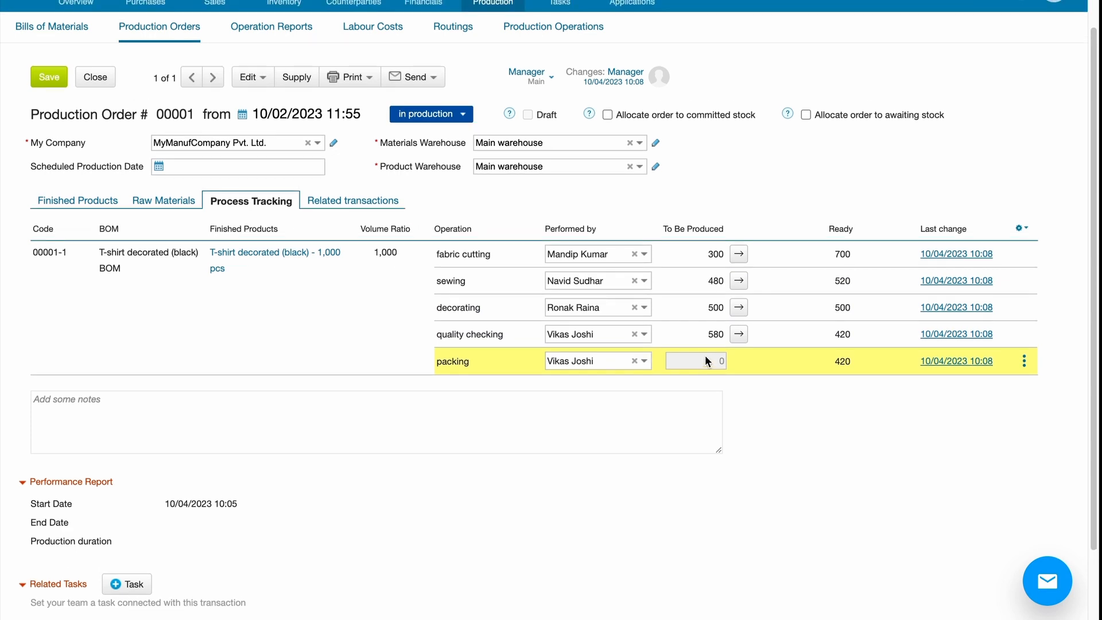
{"action": "scroll", "coordinate": [706, 358], "scroll_direction": "down", "scroll_amount": 2}
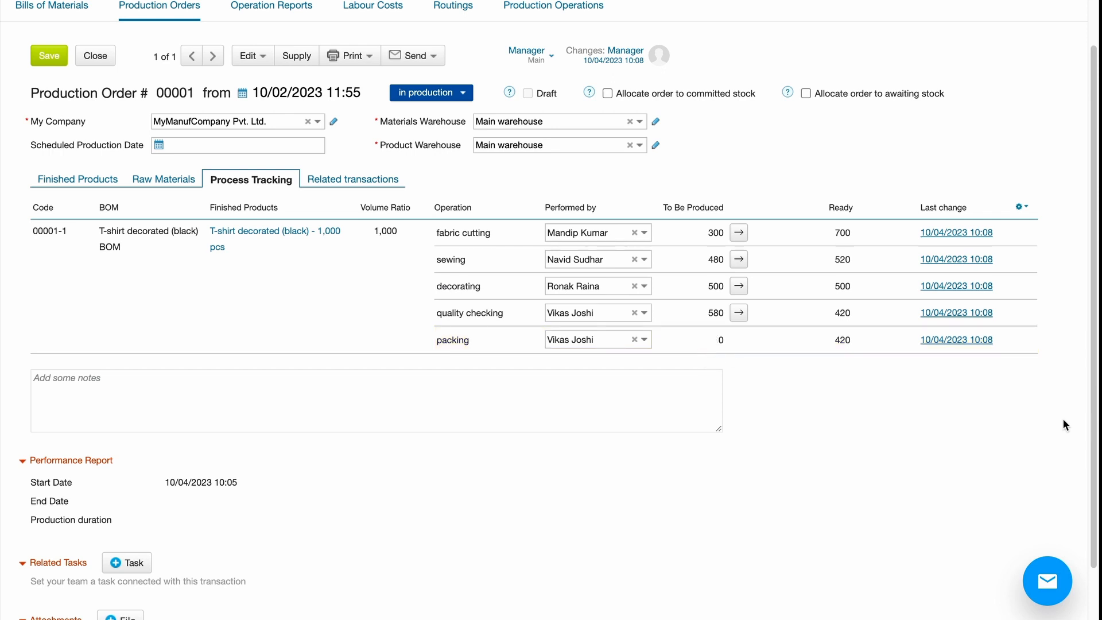
{"action": "left_click", "coordinate": [768, 235]}
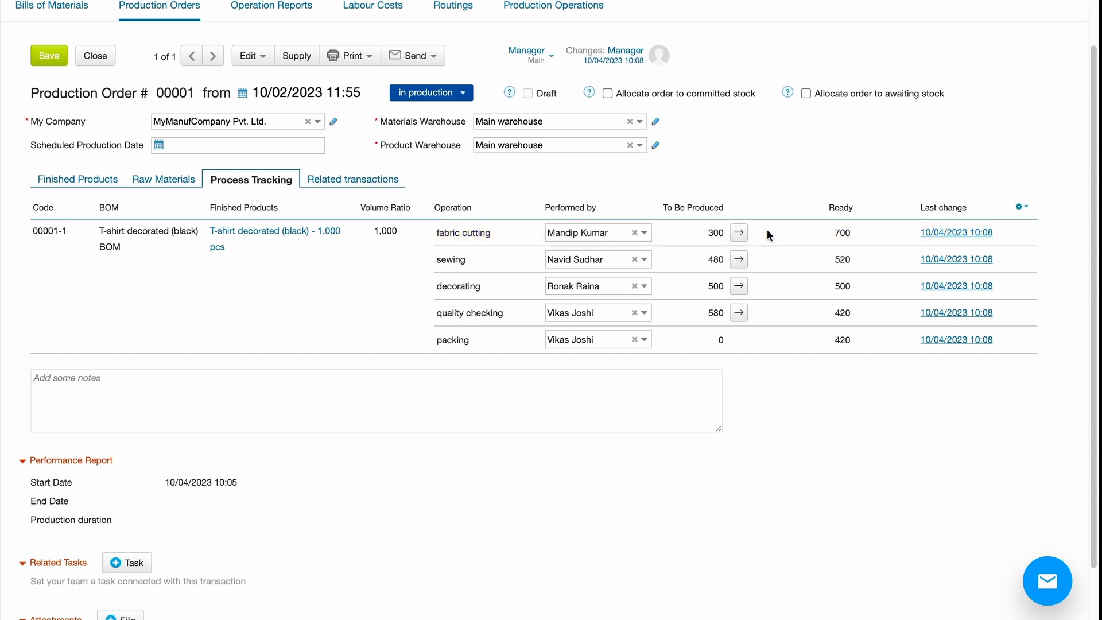
{"action": "left_click", "coordinate": [746, 259]}
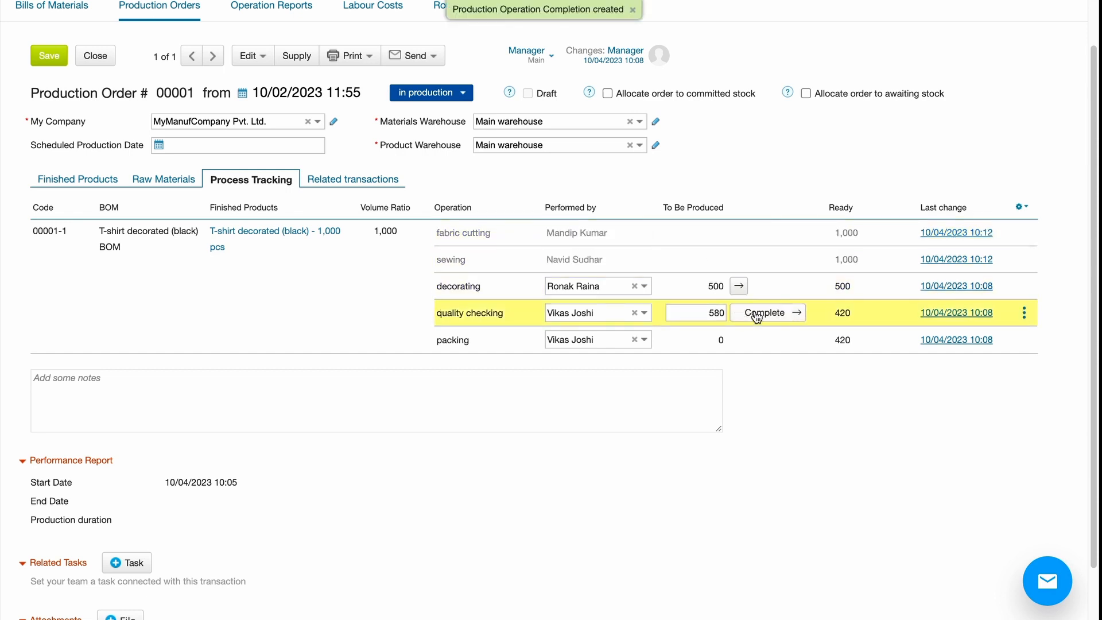
{"action": "left_click", "coordinate": [748, 286]}
{"action": "left_click", "coordinate": [749, 313]}
{"action": "left_click", "coordinate": [756, 340]}
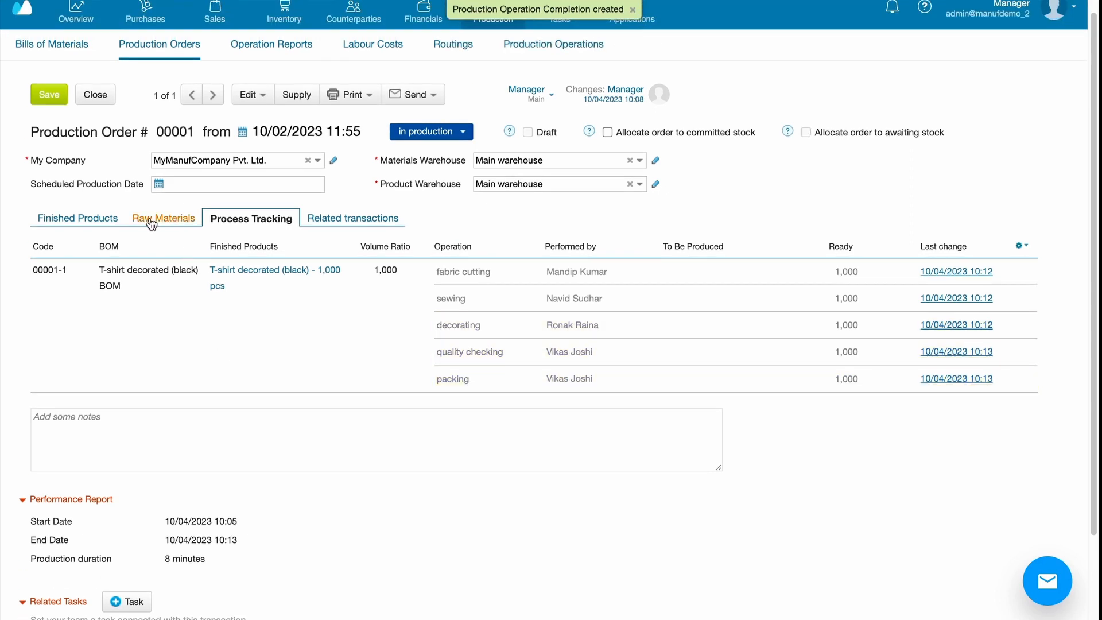
Step: Review the order's finished product quantities and costs, including the by-product view of its materials and expenses
{"action": "left_click", "coordinate": [72, 219]}
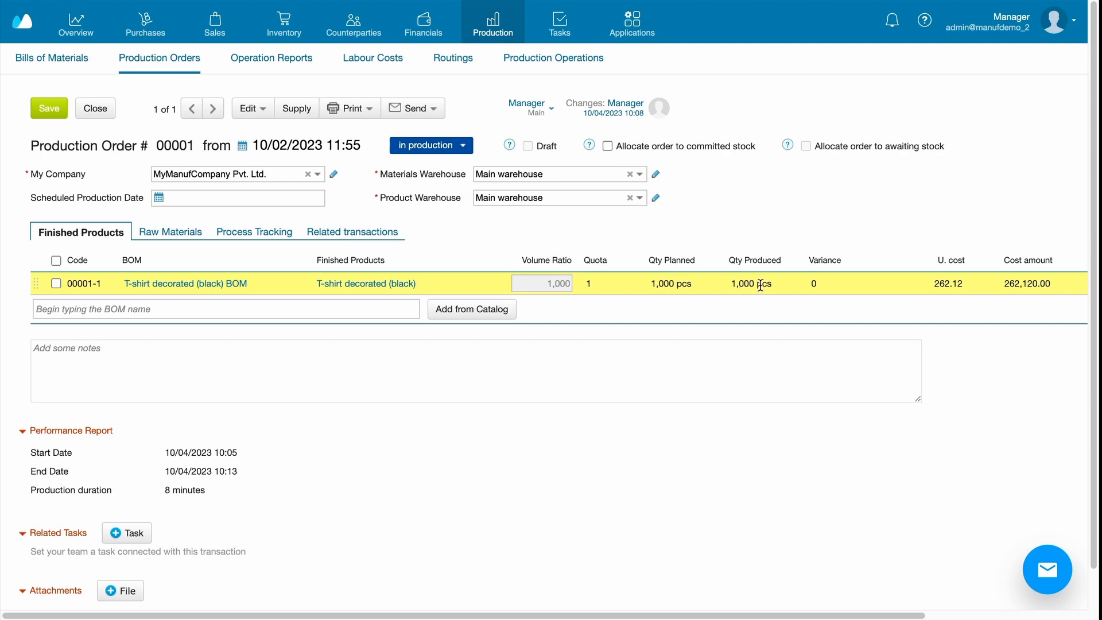
{"action": "scroll", "coordinate": [761, 283], "scroll_direction": "right", "scroll_amount": 2}
{"action": "scroll", "coordinate": [761, 283], "scroll_direction": "right", "scroll_amount": 4}
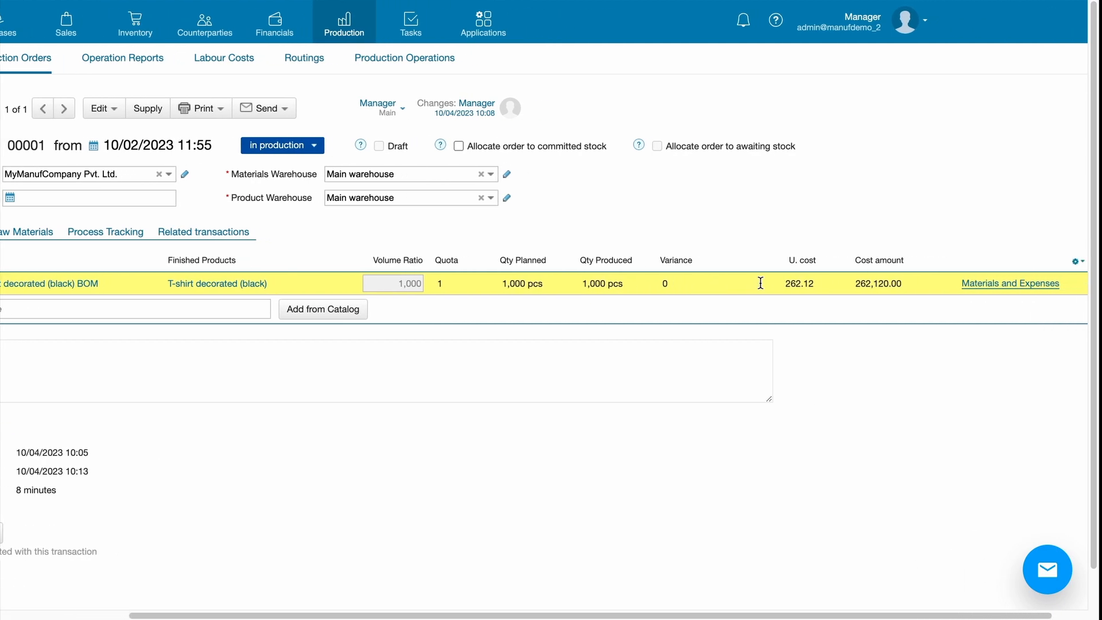
{"action": "scroll", "coordinate": [761, 283], "scroll_direction": "right", "scroll_amount": 2}
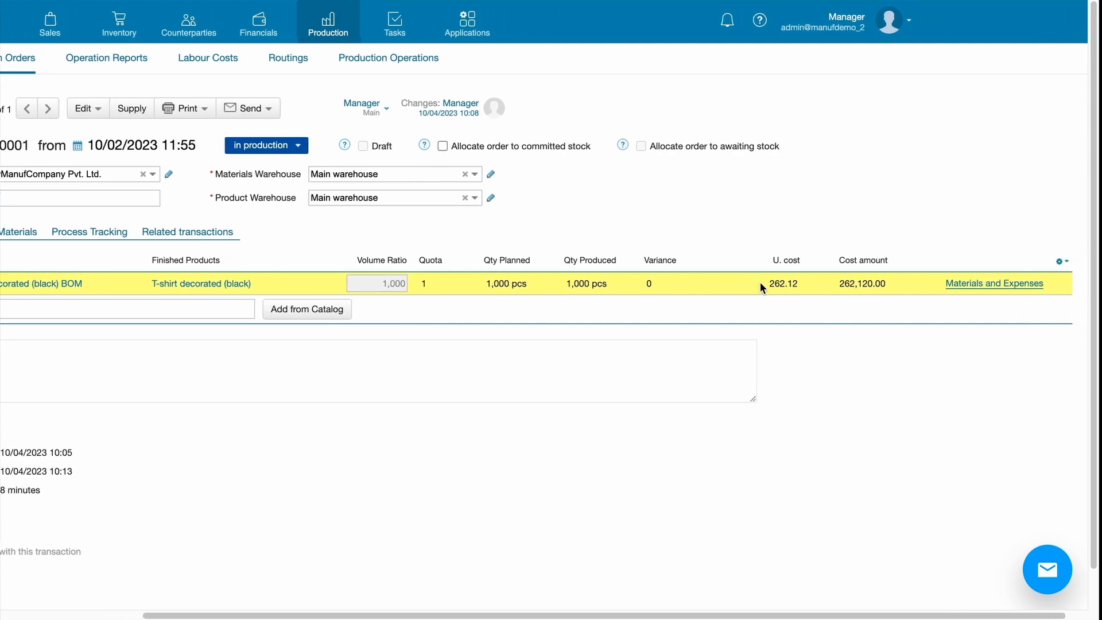
{"action": "left_click", "coordinate": [944, 283]}
{"action": "left_click", "coordinate": [838, 115]}
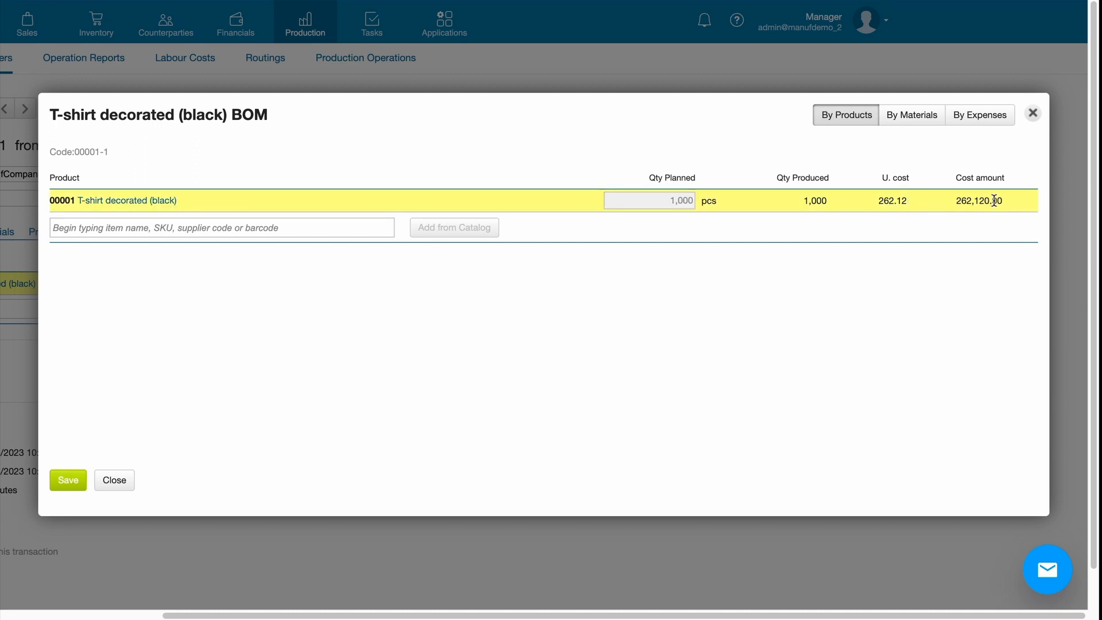
Step: Examine the T-shirt decorated (black) BOM costs broken down by materials and by expenses
{"action": "left_click", "coordinate": [913, 119]}
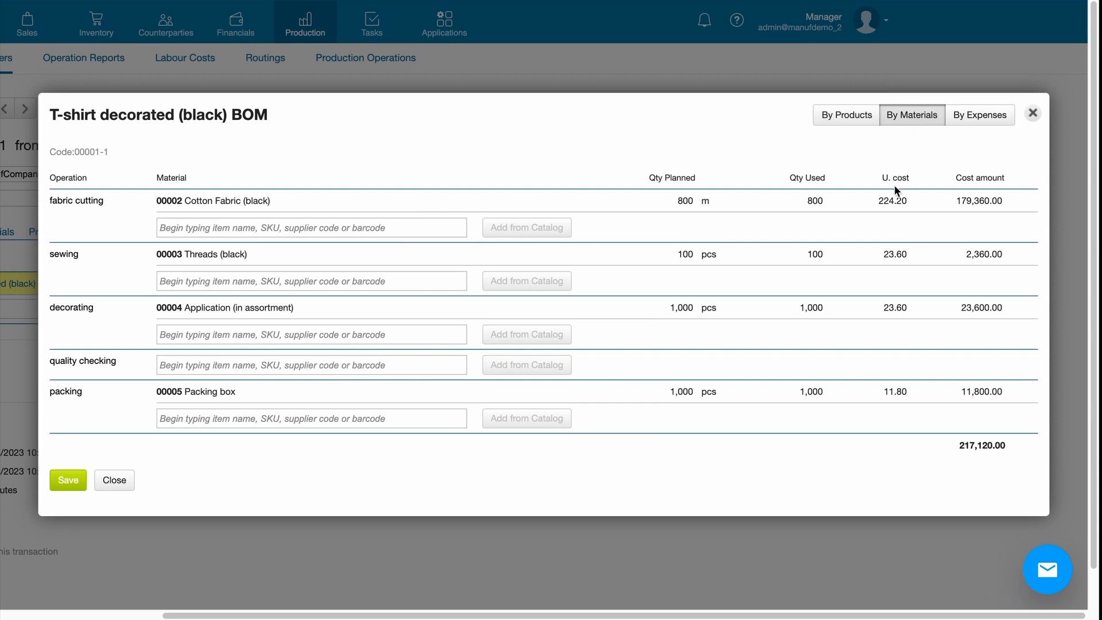
{"action": "scroll", "coordinate": [879, 280], "scroll_direction": "down", "scroll_amount": 1}
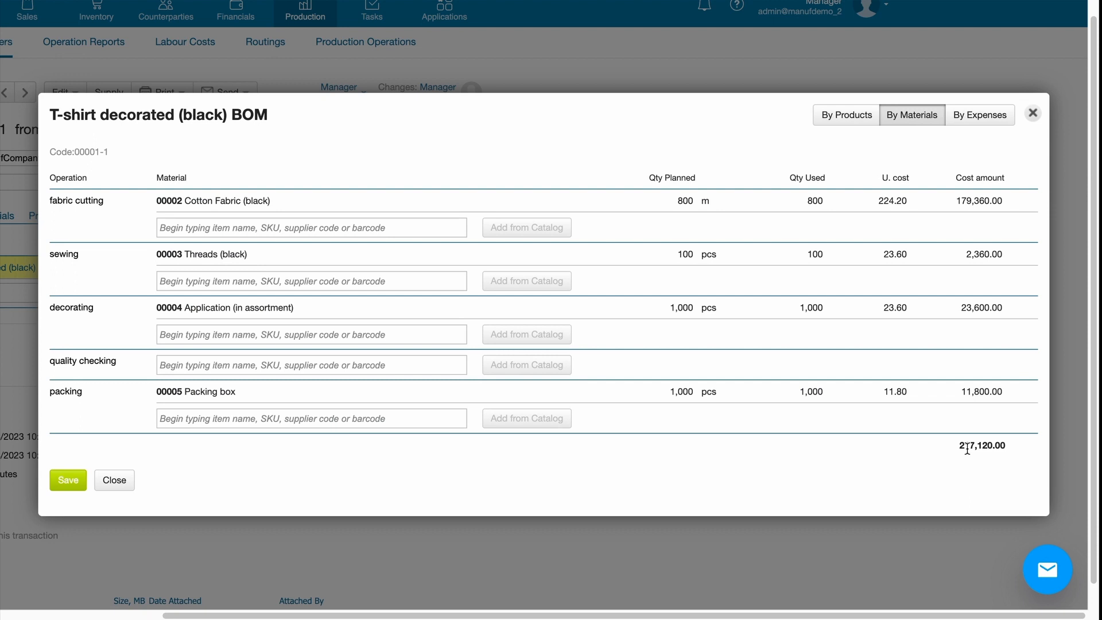
{"action": "left_click", "coordinate": [990, 119]}
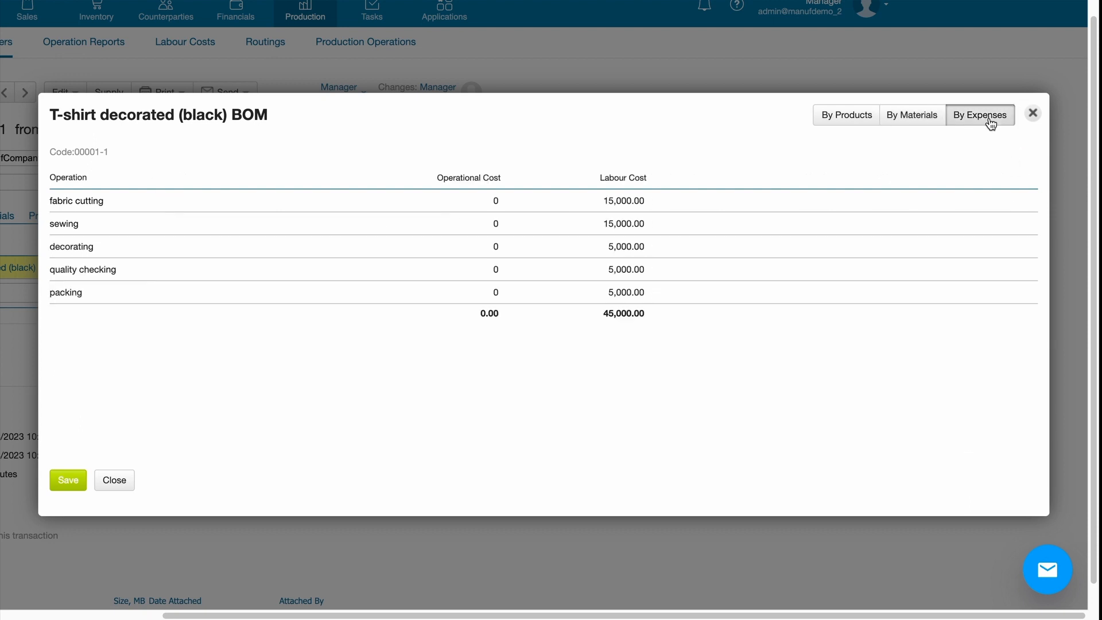